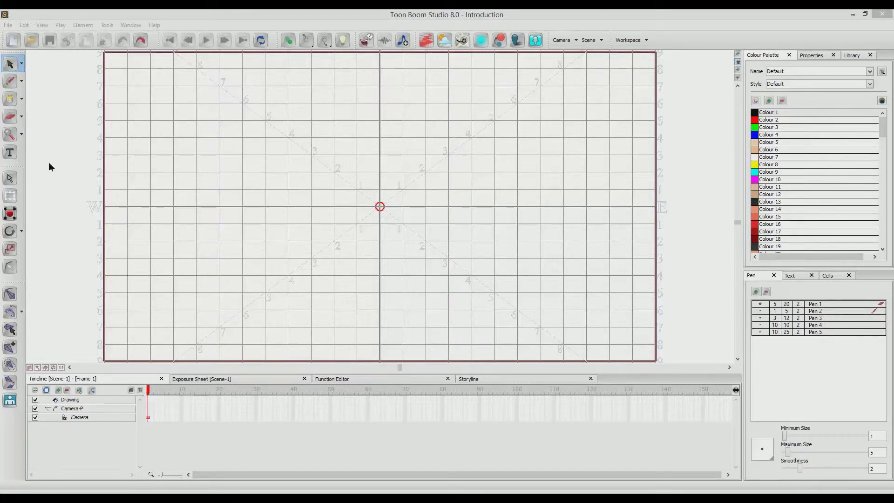
{"action": "left_click", "coordinate": [48, 162]}
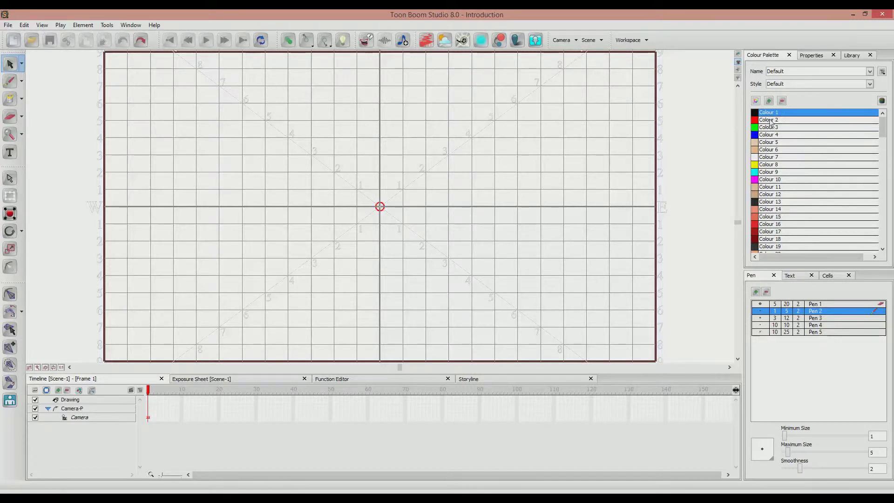
{"action": "left_click_drag", "start_coordinate": [883, 133], "coordinate": [884, 250]}
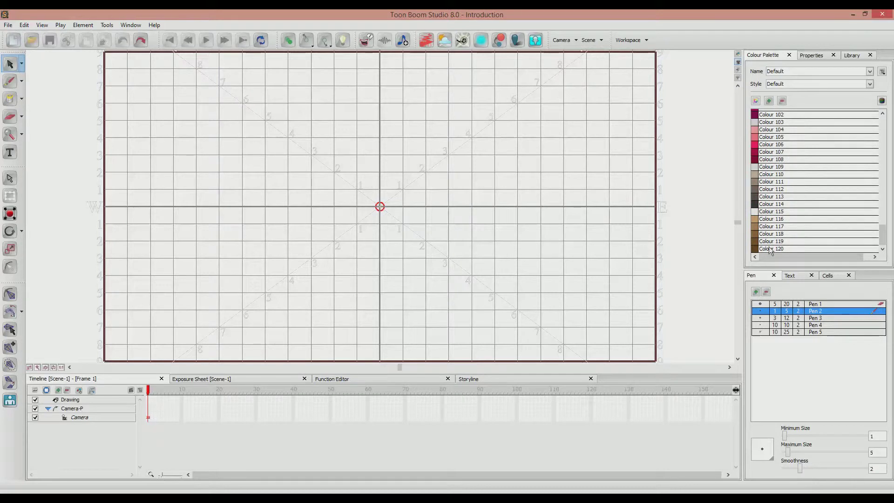
{"action": "left_click_drag", "start_coordinate": [881, 242], "coordinate": [882, 135]}
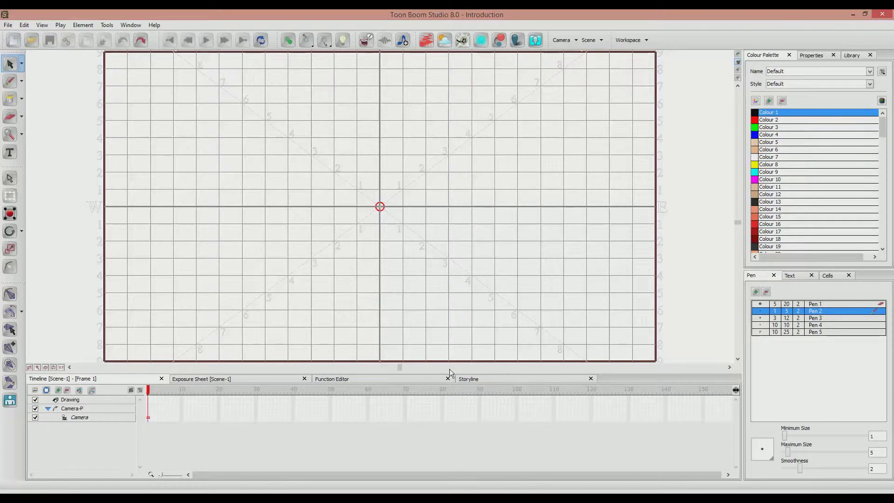
Enlarge the drawing area by shrinking the timeline and side panels, and move the Workspace toolbar away from the Scene controls.
{"action": "mouse_move", "coordinate": [449, 373]}
{"action": "left_mouse_down"}
{"action": "mouse_move", "coordinate": [459, 321]}
{"action": "mouse_move", "coordinate": [440, 394]}
{"action": "left_mouse_up"}
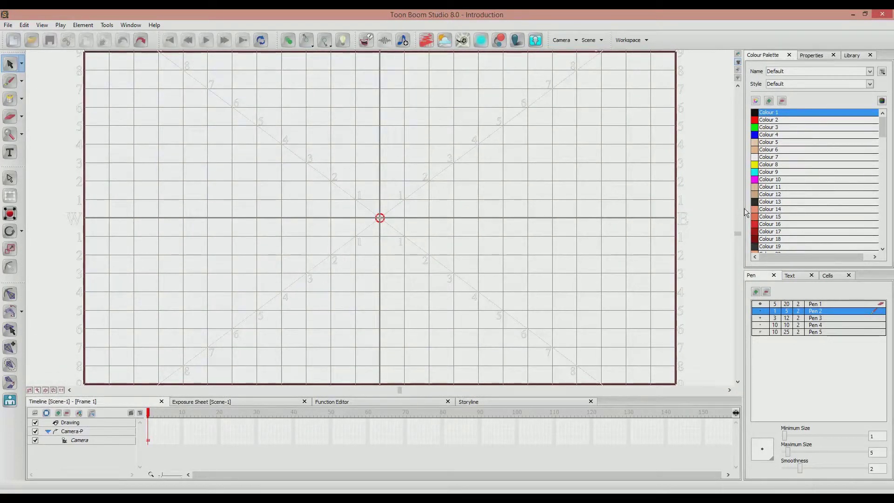
{"action": "mouse_move", "coordinate": [744, 208]}
{"action": "left_mouse_down"}
{"action": "mouse_move", "coordinate": [649, 195]}
{"action": "mouse_move", "coordinate": [773, 208]}
{"action": "mouse_move", "coordinate": [759, 209]}
{"action": "left_mouse_up"}
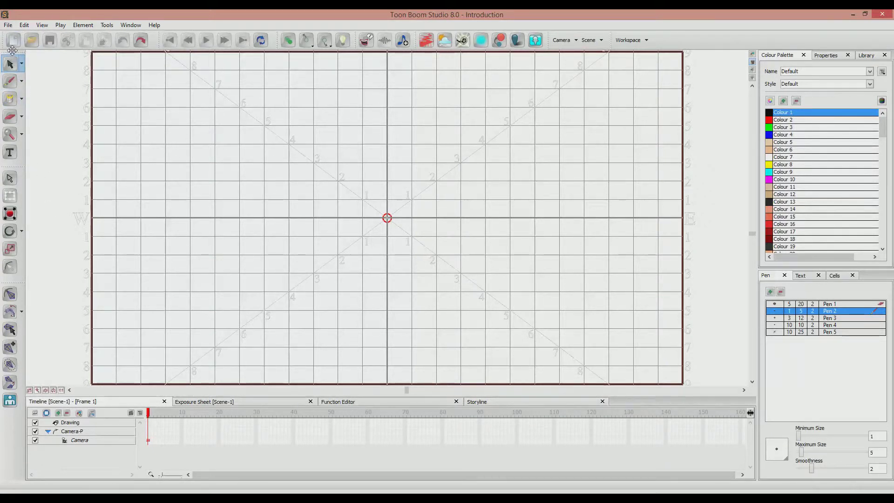
{"action": "mouse_move", "coordinate": [11, 52]}
{"action": "left_mouse_down"}
{"action": "mouse_move", "coordinate": [69, 58]}
{"action": "mouse_move", "coordinate": [10, 58]}
{"action": "left_mouse_up"}
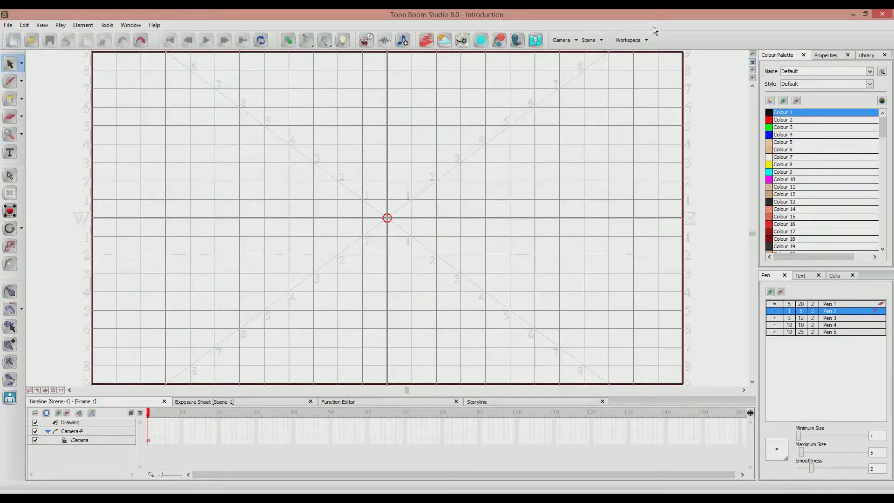
{"action": "mouse_move", "coordinate": [548, 37]}
{"action": "left_mouse_down"}
{"action": "mouse_move", "coordinate": [645, 30]}
{"action": "mouse_move", "coordinate": [538, 32]}
{"action": "mouse_move", "coordinate": [551, 31]}
{"action": "left_mouse_up"}
{"action": "left_click_drag", "start_coordinate": [785, 55], "coordinate": [818, 107]}
Check the variants of the Select tool, and activate the Brush tool for drawing variable-width lines.
{"action": "left_click", "coordinate": [21, 63]}
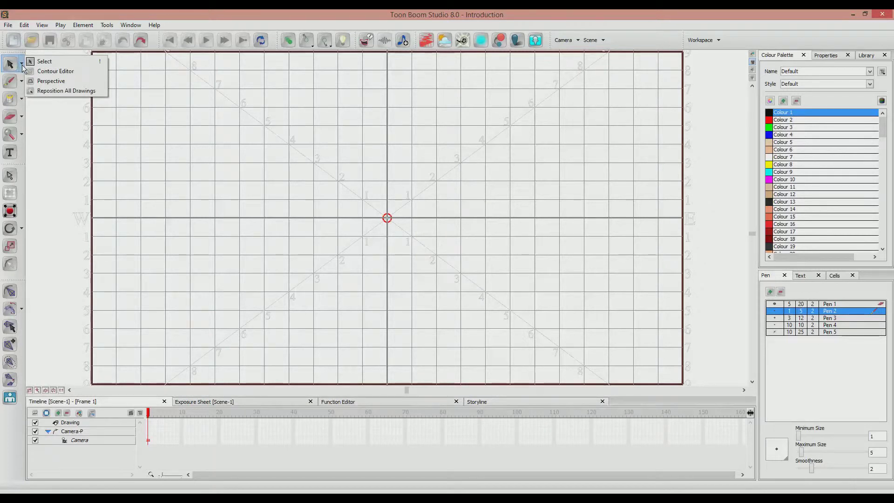
{"action": "left_click", "coordinate": [21, 65]}
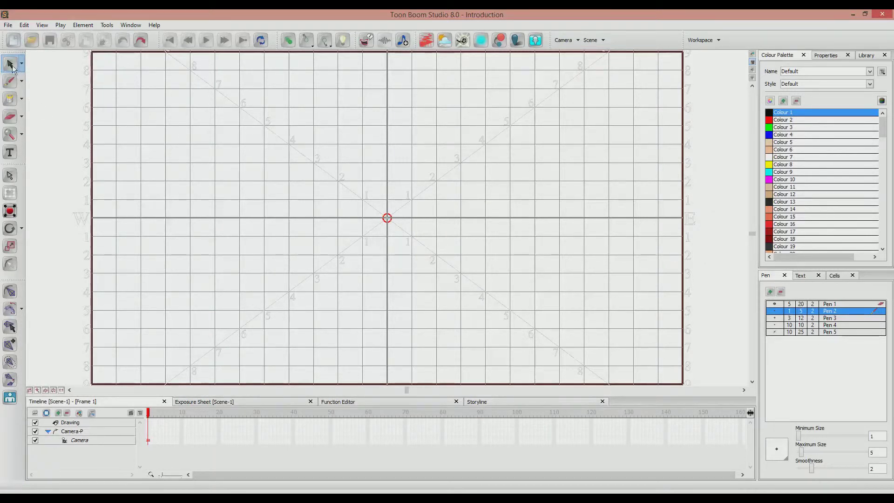
{"action": "left_click", "coordinate": [13, 85]}
{"action": "left_click", "coordinate": [21, 84]}
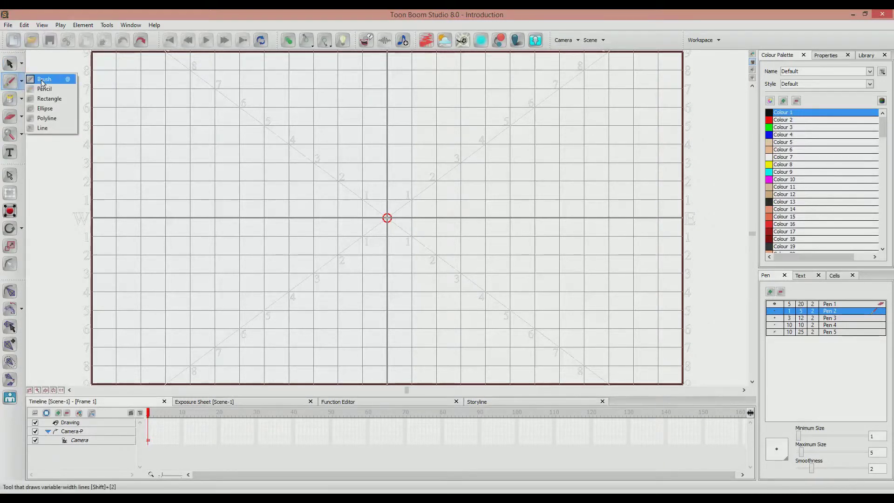
{"action": "left_click", "coordinate": [43, 82]}
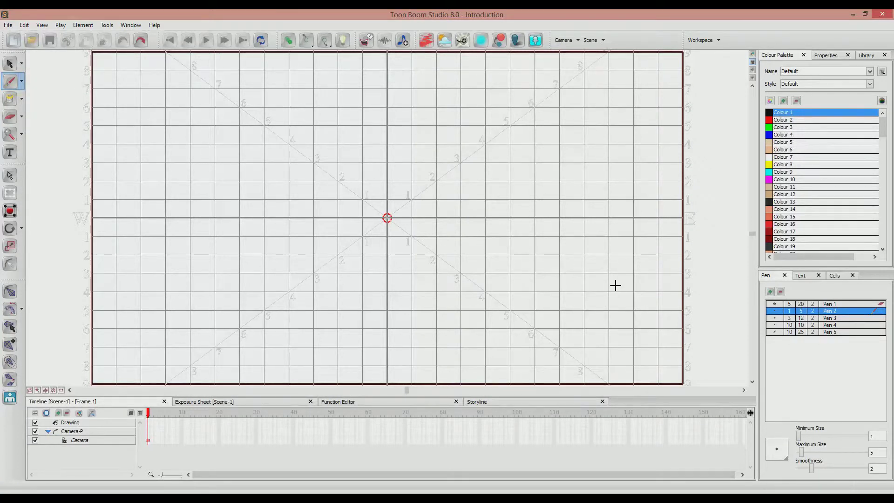
Paint diagonal test strokes across the grid with Pen 2, Pen 1, Pen 3, Pen 4 and Pen 5 to compare them.
{"action": "left_click_drag", "start_coordinate": [279, 237], "coordinate": [488, 135]}
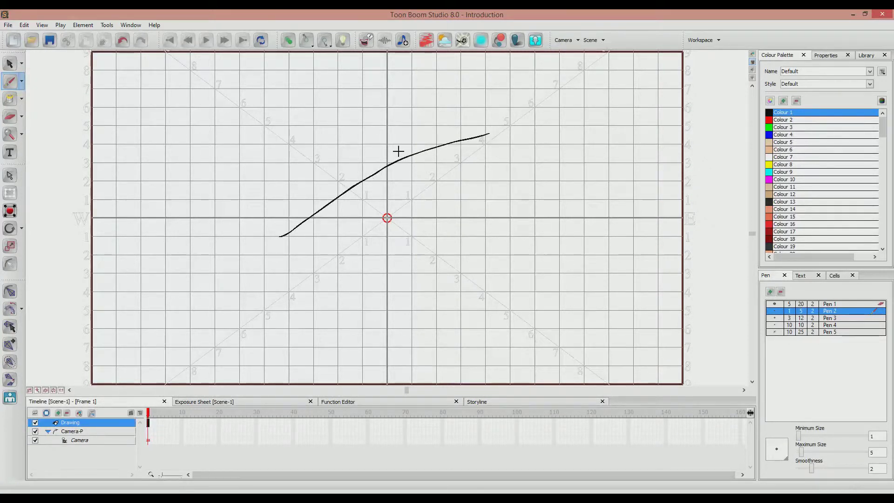
{"action": "left_click", "coordinate": [775, 304]}
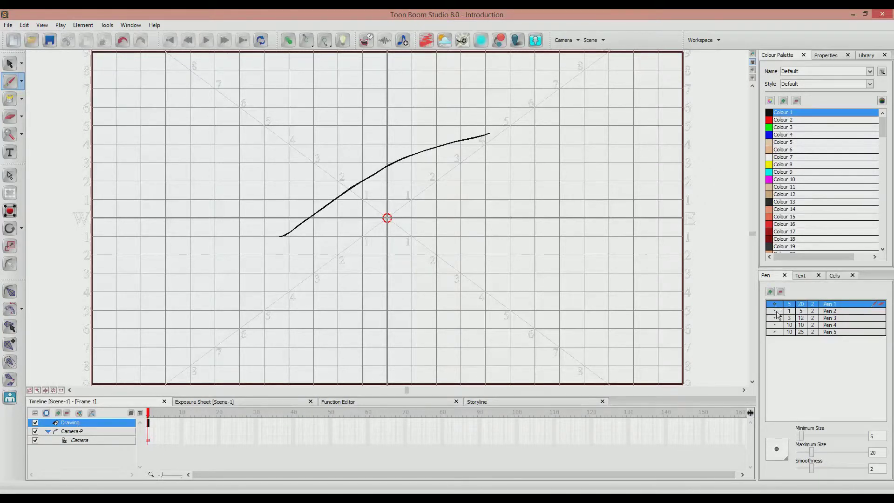
{"action": "left_click_drag", "start_coordinate": [362, 263], "coordinate": [565, 181]}
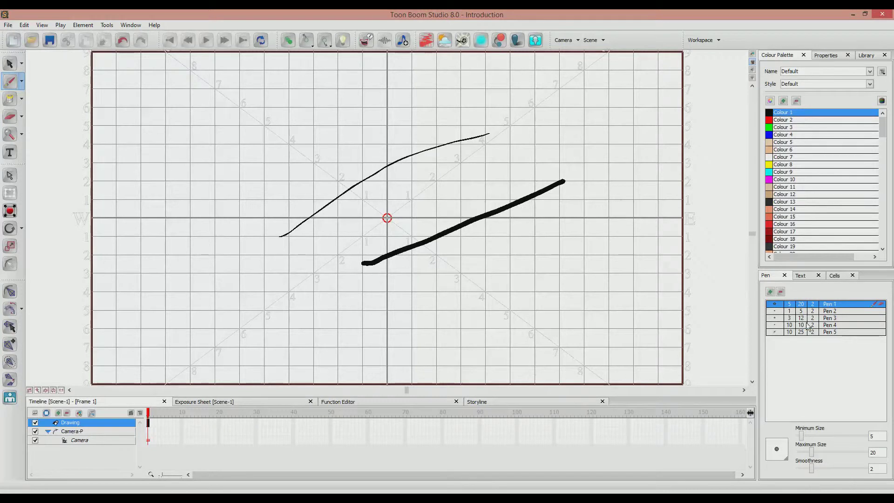
{"action": "left_click", "coordinate": [805, 318]}
{"action": "left_click_drag", "start_coordinate": [401, 317], "coordinate": [657, 197]}
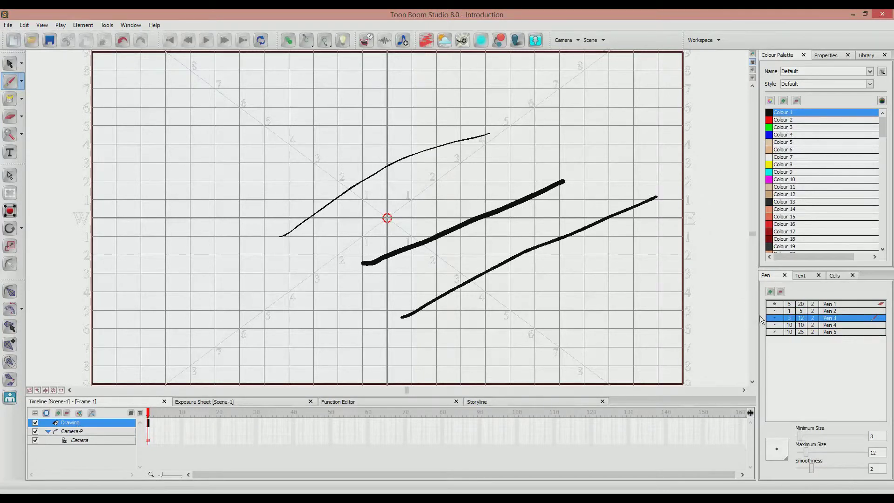
{"action": "left_click", "coordinate": [792, 325]}
{"action": "left_click_drag", "start_coordinate": [263, 183], "coordinate": [408, 106]}
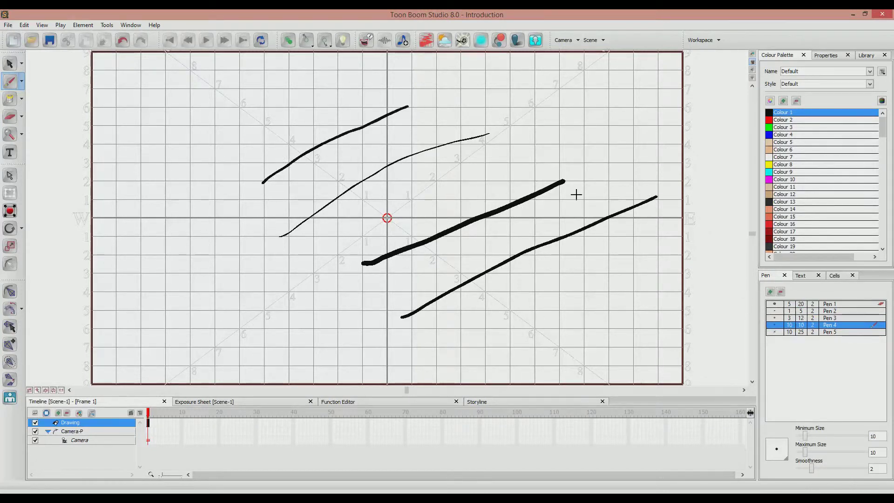
{"action": "left_click", "coordinate": [792, 331]}
{"action": "left_click_drag", "start_coordinate": [345, 216], "coordinate": [586, 116]}
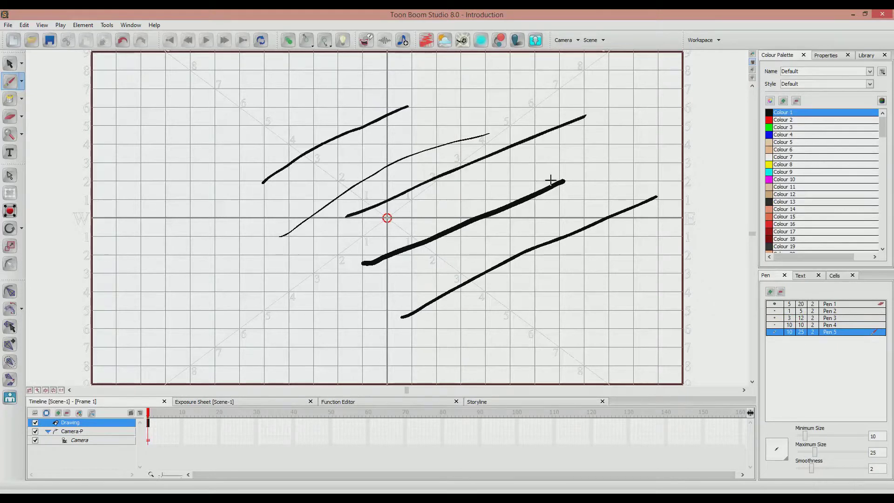
Undo the most recent diagonal test strokes.
{"action": "key", "text": "ctrl+z"}
{"action": "key", "text": "ctrl+z"}
{"action": "key", "text": "ctrl+z"}
{"action": "key", "text": "ctrl+z"}
{"action": "key", "text": "ctrl+z"}
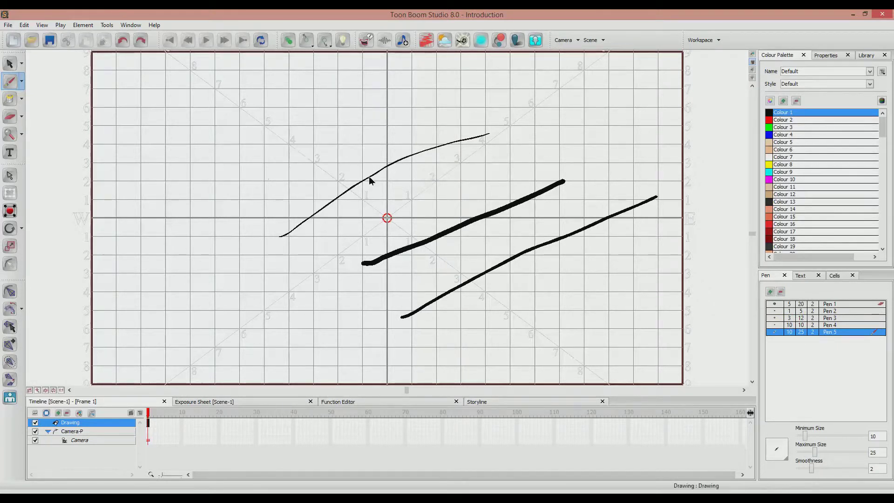
Set Pen 1 to minimum size 5 and maximum size 55, and paint a thick wavy line across the grid.
{"action": "left_click", "coordinate": [787, 306]}
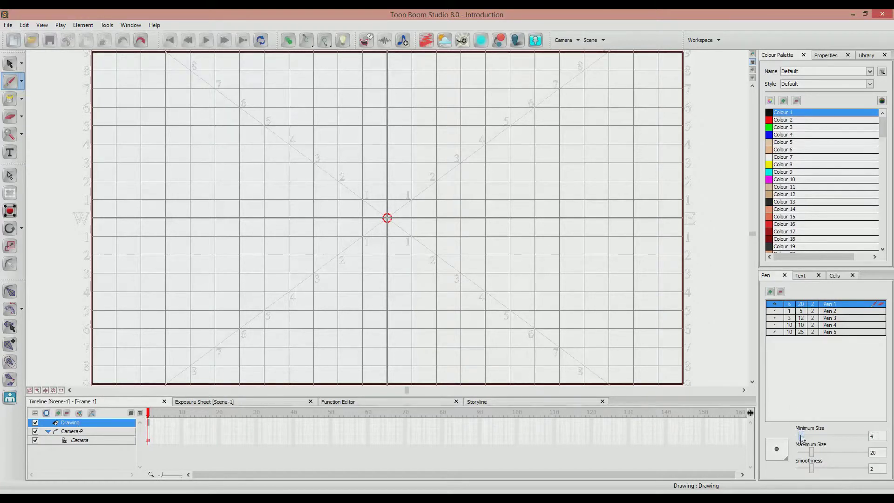
{"action": "left_click_drag", "start_coordinate": [802, 436], "coordinate": [837, 451]}
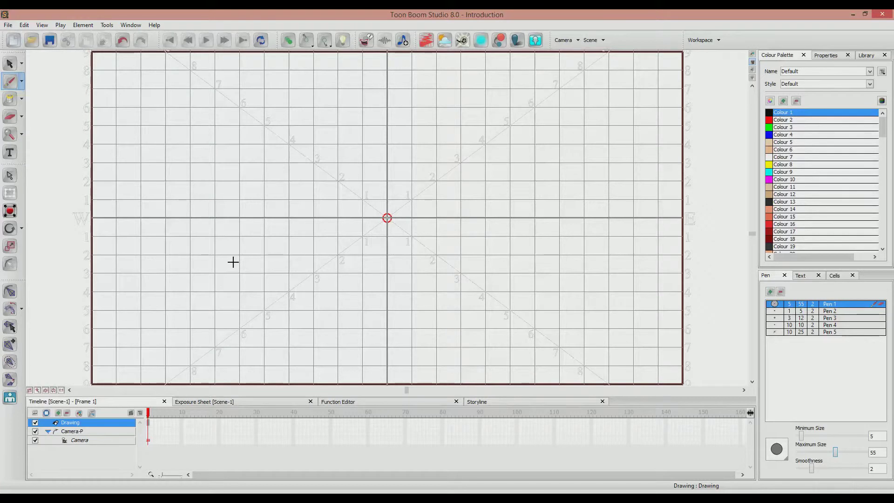
{"action": "mouse_move", "coordinate": [232, 266]}
{"action": "left_mouse_down"}
{"action": "mouse_move", "coordinate": [236, 244]}
{"action": "mouse_move", "coordinate": [268, 204]}
{"action": "mouse_move", "coordinate": [347, 227]}
{"action": "left_mouse_up"}
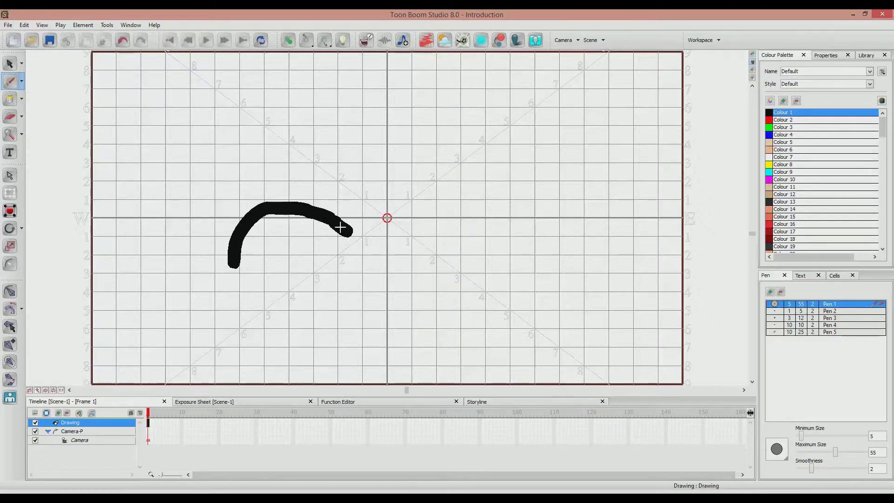
{"action": "mouse_move", "coordinate": [359, 236]}
{"action": "left_mouse_down"}
{"action": "mouse_move", "coordinate": [421, 231]}
{"action": "mouse_move", "coordinate": [429, 198]}
{"action": "mouse_move", "coordinate": [421, 189]}
{"action": "mouse_move", "coordinate": [431, 229]}
{"action": "left_mouse_up"}
{"action": "left_click_drag", "start_coordinate": [355, 236], "coordinate": [361, 238]}
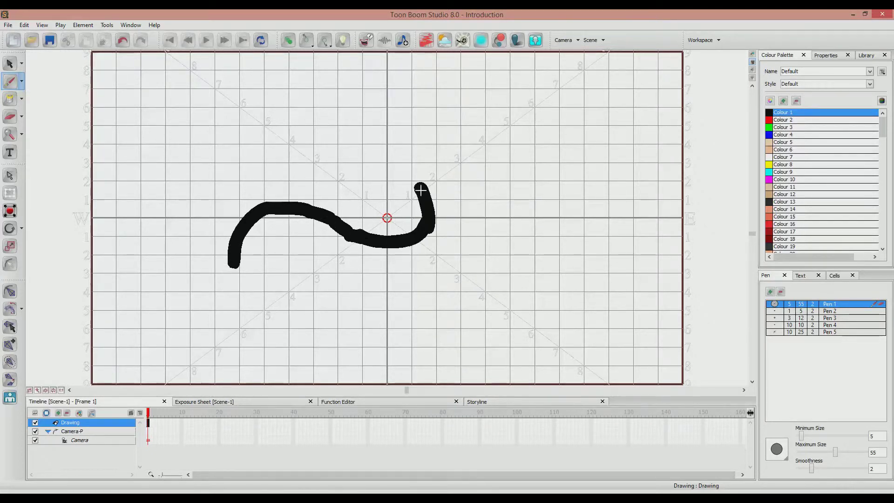
{"action": "mouse_move", "coordinate": [417, 181]}
{"action": "left_mouse_down"}
{"action": "mouse_move", "coordinate": [503, 135]}
{"action": "mouse_move", "coordinate": [537, 208]}
{"action": "left_mouse_up"}
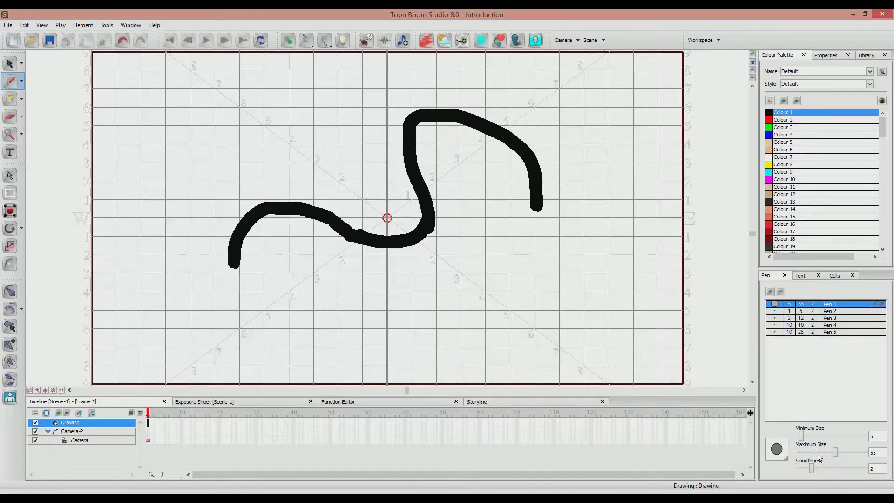
Try short strokes with a lower Pen 1 maximum size and with a minimum size of 9, and undo all test strokes.
{"action": "left_click_drag", "start_coordinate": [836, 453], "coordinate": [803, 453]}
{"action": "mouse_move", "coordinate": [505, 306]}
{"action": "left_mouse_down"}
{"action": "mouse_move", "coordinate": [570, 258]}
{"action": "mouse_move", "coordinate": [556, 302]}
{"action": "mouse_move", "coordinate": [494, 315]}
{"action": "mouse_move", "coordinate": [459, 268]}
{"action": "mouse_move", "coordinate": [581, 282]}
{"action": "mouse_move", "coordinate": [621, 300]}
{"action": "mouse_move", "coordinate": [623, 313]}
{"action": "mouse_move", "coordinate": [512, 257]}
{"action": "mouse_move", "coordinate": [513, 275]}
{"action": "mouse_move", "coordinate": [416, 339]}
{"action": "mouse_move", "coordinate": [502, 289]}
{"action": "mouse_move", "coordinate": [467, 300]}
{"action": "mouse_move", "coordinate": [457, 277]}
{"action": "left_mouse_up"}
{"action": "key", "text": "ctrl+z"}
{"action": "key", "text": "ctrl+z"}
{"action": "key", "text": "ctrl+z"}
{"action": "key", "text": "ctrl+z"}
{"action": "key", "text": "ctrl+z"}
{"action": "key", "text": "ctrl+z"}
{"action": "key", "text": "ctrl+z"}
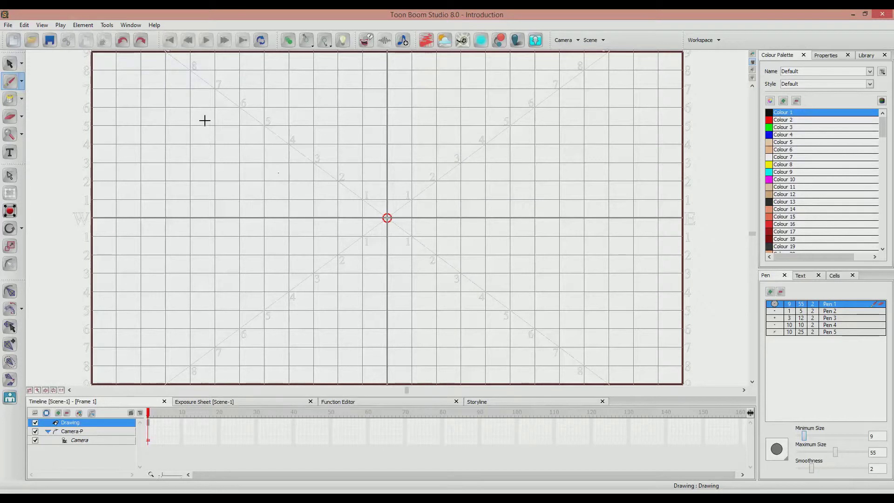
{"action": "left_click_drag", "start_coordinate": [204, 121], "coordinate": [290, 140]}
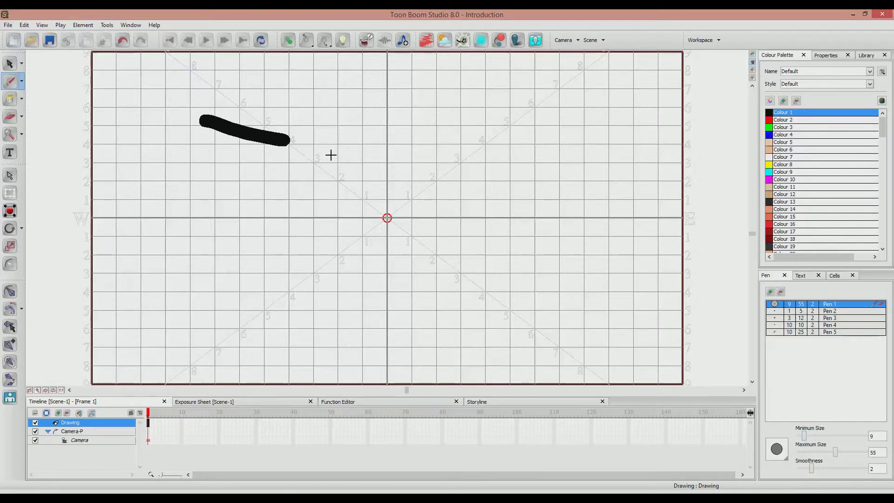
{"action": "key", "text": "ctrl+z"}
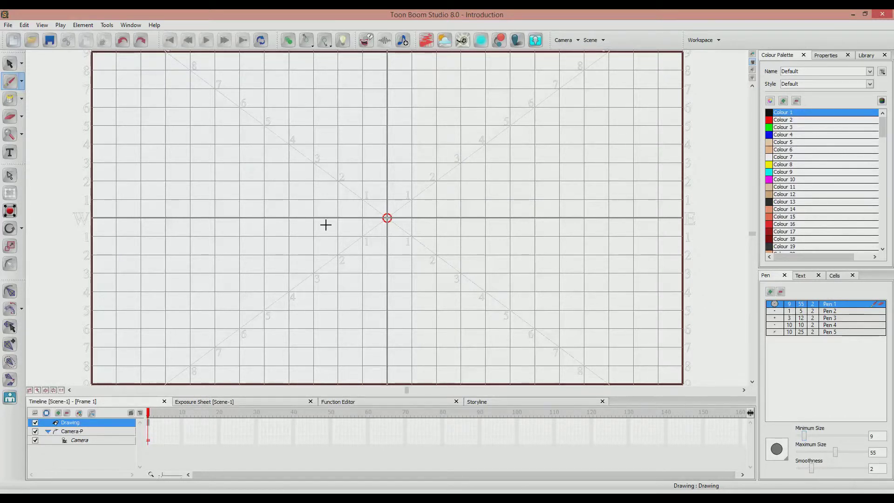
Set Pen 1's minimum and maximum sizes to 6, and paint a thin looping stroke around the grid's centre.
{"action": "left_click_drag", "start_coordinate": [817, 450], "coordinate": [804, 452]}
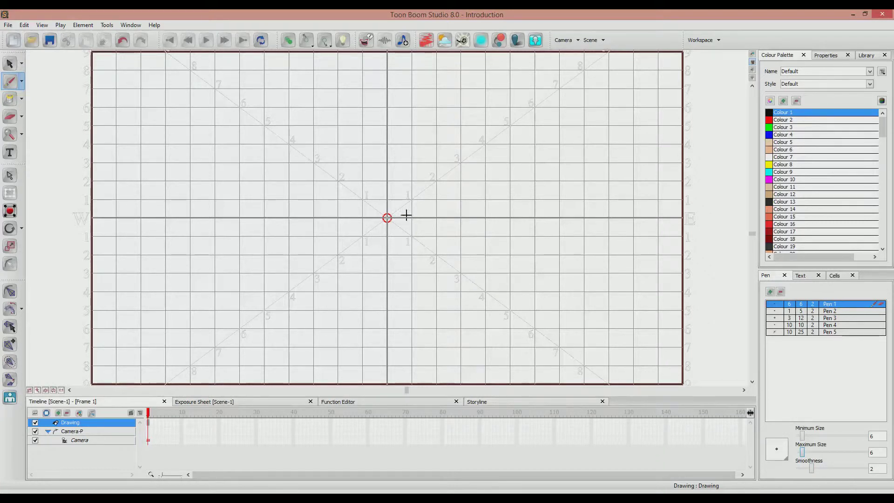
{"action": "mouse_move", "coordinate": [344, 337]}
{"action": "left_mouse_down"}
{"action": "mouse_move", "coordinate": [398, 333]}
{"action": "mouse_move", "coordinate": [391, 291]}
{"action": "mouse_move", "coordinate": [286, 236]}
{"action": "mouse_move", "coordinate": [381, 239]}
{"action": "mouse_move", "coordinate": [397, 170]}
{"action": "mouse_move", "coordinate": [360, 202]}
{"action": "mouse_move", "coordinate": [433, 299]}
{"action": "left_mouse_up"}
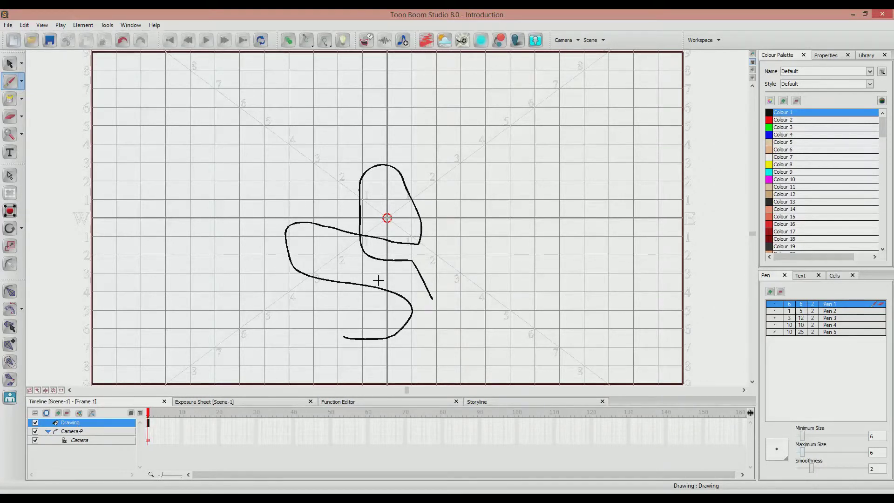
Set Pen 1's maximum size to 30 and test it with a thicker winding stroke, undoing both the thin and thick strokes.
{"action": "left_click_drag", "start_coordinate": [801, 452], "coordinate": [817, 452]}
{"action": "key", "text": "ctrl+z"}
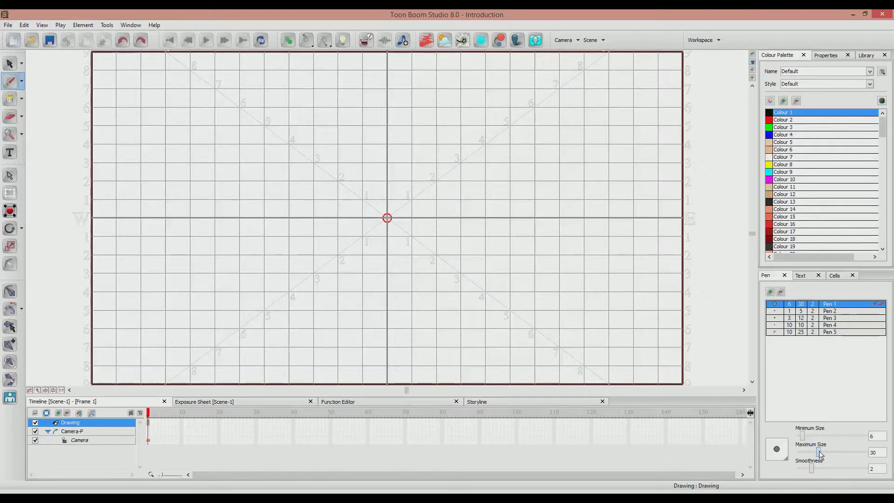
{"action": "mouse_move", "coordinate": [258, 228]}
{"action": "left_mouse_down"}
{"action": "mouse_move", "coordinate": [270, 205]}
{"action": "mouse_move", "coordinate": [430, 206]}
{"action": "mouse_move", "coordinate": [497, 292]}
{"action": "mouse_move", "coordinate": [367, 280]}
{"action": "mouse_move", "coordinate": [397, 259]}
{"action": "mouse_move", "coordinate": [427, 276]}
{"action": "mouse_move", "coordinate": [454, 253]}
{"action": "mouse_move", "coordinate": [554, 217]}
{"action": "mouse_move", "coordinate": [503, 191]}
{"action": "mouse_move", "coordinate": [482, 146]}
{"action": "mouse_move", "coordinate": [374, 137]}
{"action": "left_mouse_up"}
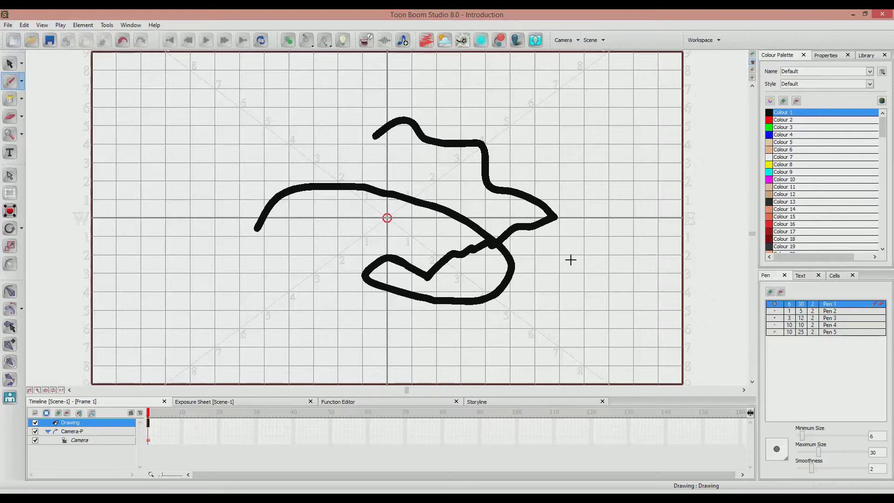
{"action": "key", "text": "ctrl+z"}
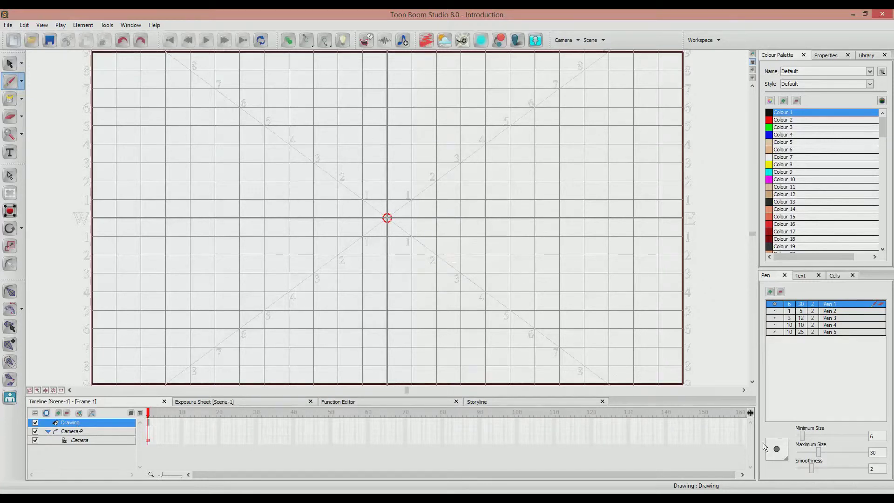
Paint looping Pen 1 strokes with smoothness 10 and with smoothness 0 to compare the settings.
{"action": "left_click_drag", "start_coordinate": [812, 469], "coordinate": [865, 468]}
{"action": "mouse_move", "coordinate": [248, 266]}
{"action": "left_mouse_down"}
{"action": "mouse_move", "coordinate": [278, 215]}
{"action": "mouse_move", "coordinate": [378, 249]}
{"action": "mouse_move", "coordinate": [566, 224]}
{"action": "mouse_move", "coordinate": [458, 252]}
{"action": "mouse_move", "coordinate": [405, 304]}
{"action": "mouse_move", "coordinate": [359, 209]}
{"action": "mouse_move", "coordinate": [424, 140]}
{"action": "left_mouse_up"}
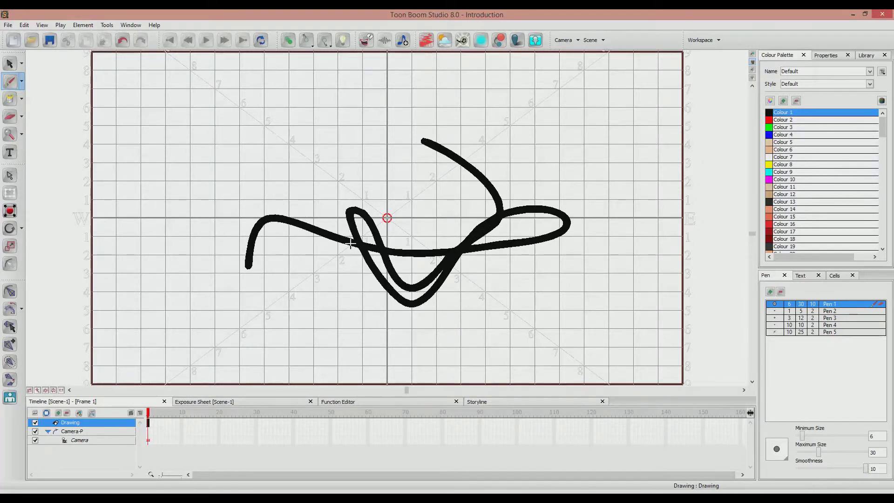
{"action": "left_click_drag", "start_coordinate": [814, 467], "coordinate": [773, 466]}
{"action": "mouse_move", "coordinate": [236, 166]}
{"action": "left_mouse_down"}
{"action": "mouse_move", "coordinate": [404, 92]}
{"action": "mouse_move", "coordinate": [282, 217]}
{"action": "mouse_move", "coordinate": [261, 122]}
{"action": "mouse_move", "coordinate": [369, 137]}
{"action": "mouse_move", "coordinate": [338, 91]}
{"action": "left_mouse_up"}
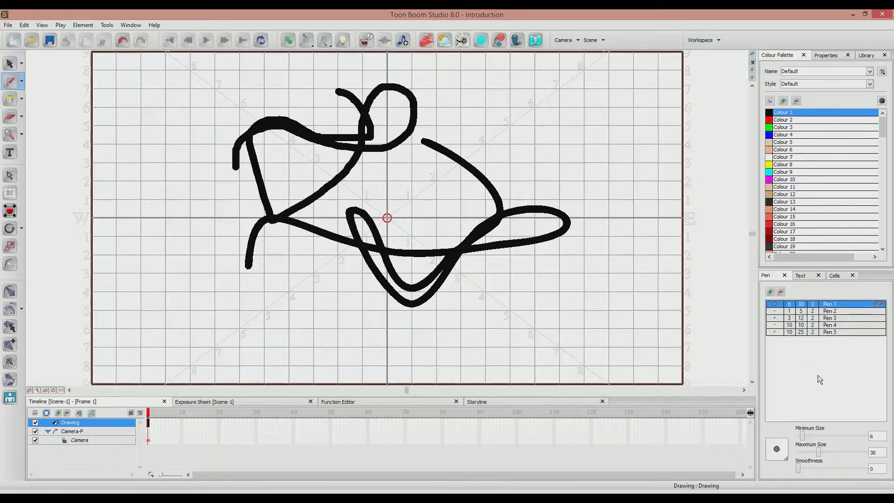
Undo the smoothness test strokes and set Pen 1's smoothness to 2.
{"action": "key", "text": "ctrl+z"}
{"action": "key", "text": "ctrl+z"}
{"action": "key", "text": "ctrl+z"}
{"action": "key", "text": "ctrl+z"}
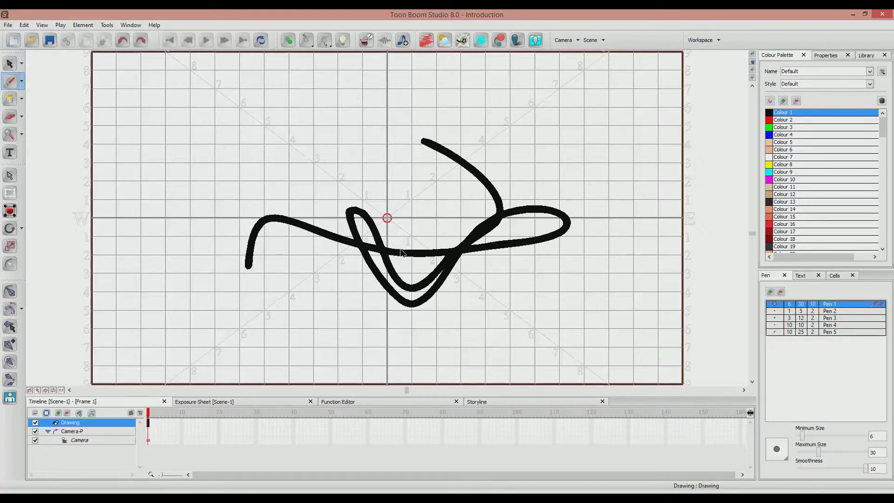
{"action": "left_click", "coordinate": [827, 469]}
{"action": "left_click_drag", "start_coordinate": [797, 468], "coordinate": [812, 470]}
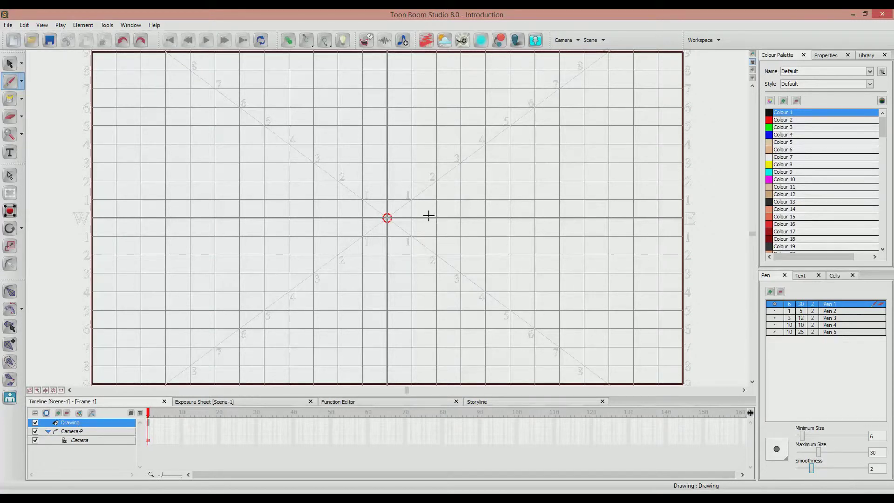
Switch to the Pencil tool and draw a thick S-shaped test stroke across the upper middle of the grid.
{"action": "left_click", "coordinate": [22, 81]}
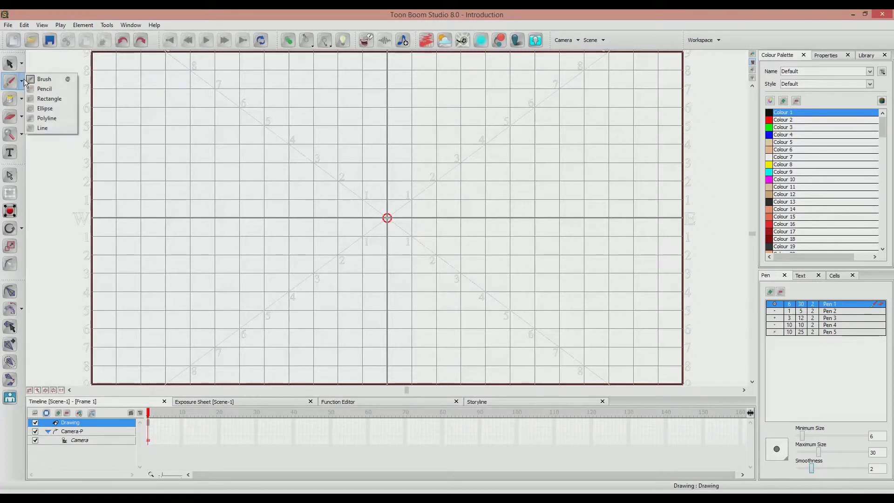
{"action": "left_click", "coordinate": [33, 89]}
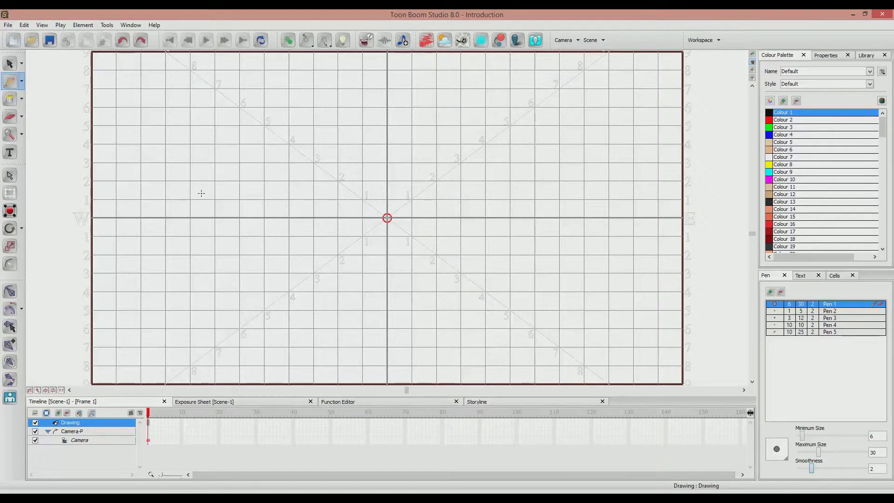
{"action": "mouse_move", "coordinate": [259, 223]}
{"action": "left_mouse_down"}
{"action": "mouse_move", "coordinate": [266, 180]}
{"action": "mouse_move", "coordinate": [353, 168]}
{"action": "mouse_move", "coordinate": [477, 207]}
{"action": "mouse_move", "coordinate": [513, 167]}
{"action": "left_mouse_up"}
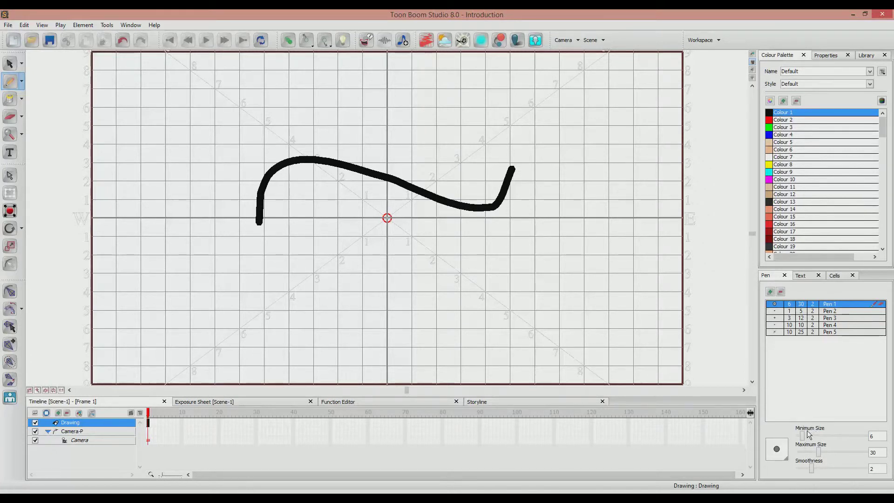
Set Pen 1's maximum size to 12 and draw two thinner curved Pencil strokes below the thick one.
{"action": "left_click_drag", "start_coordinate": [818, 457], "coordinate": [806, 456]}
{"action": "left_click_drag", "start_coordinate": [364, 309], "coordinate": [492, 283]}
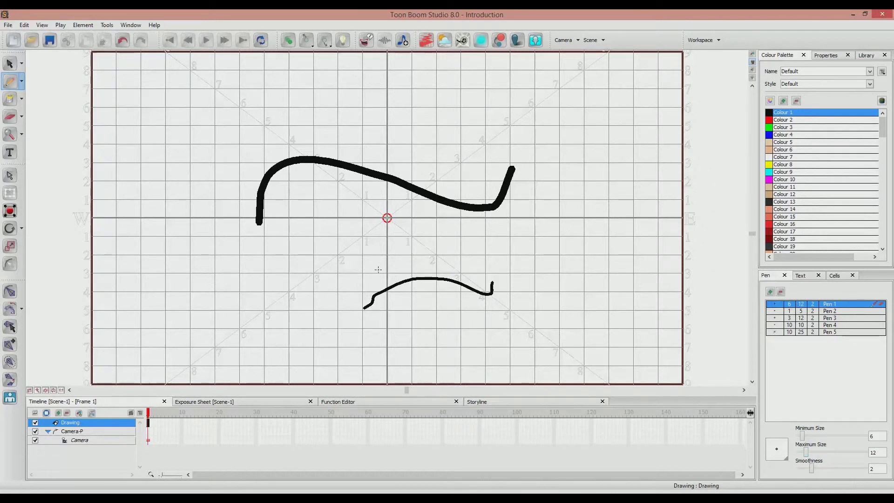
{"action": "left_click_drag", "start_coordinate": [307, 236], "coordinate": [523, 247]}
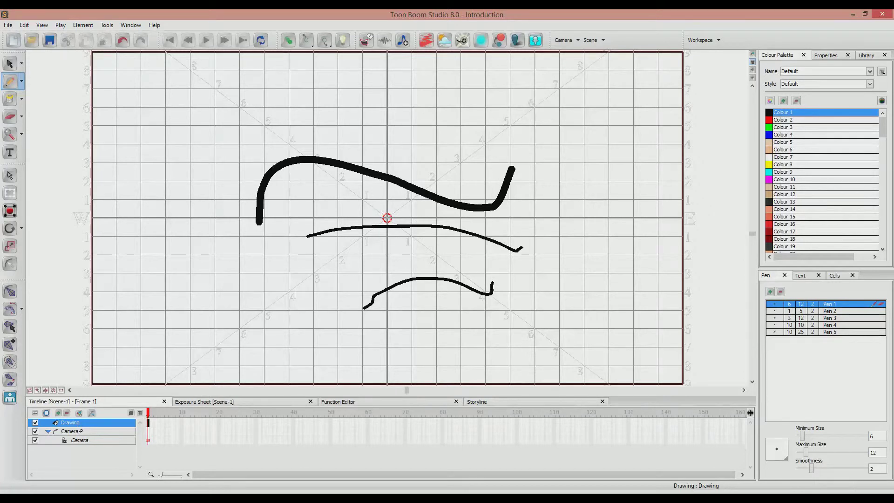
Undo all the Pencil test strokes together with the change to Pen 1's maximum size.
{"action": "key", "text": "ctrl+z"}
{"action": "key", "text": "ctrl+z"}
{"action": "key", "text": "ctrl+z"}
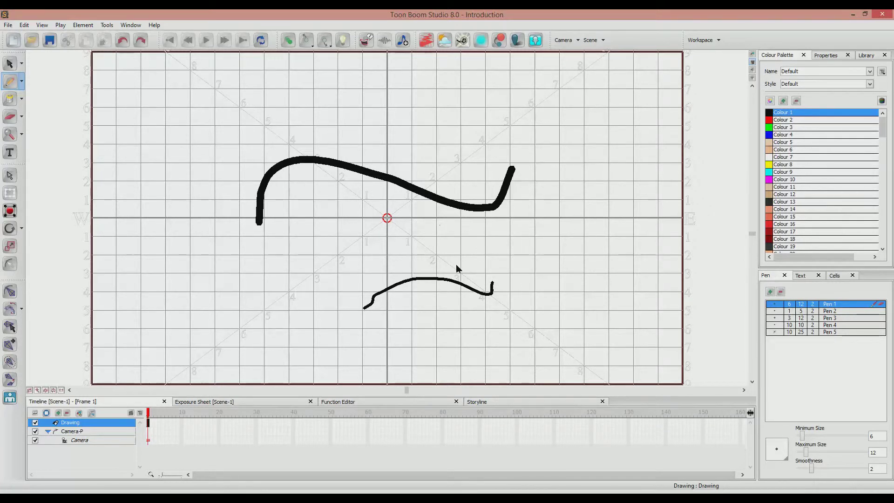
{"action": "key", "text": "ctrl+z"}
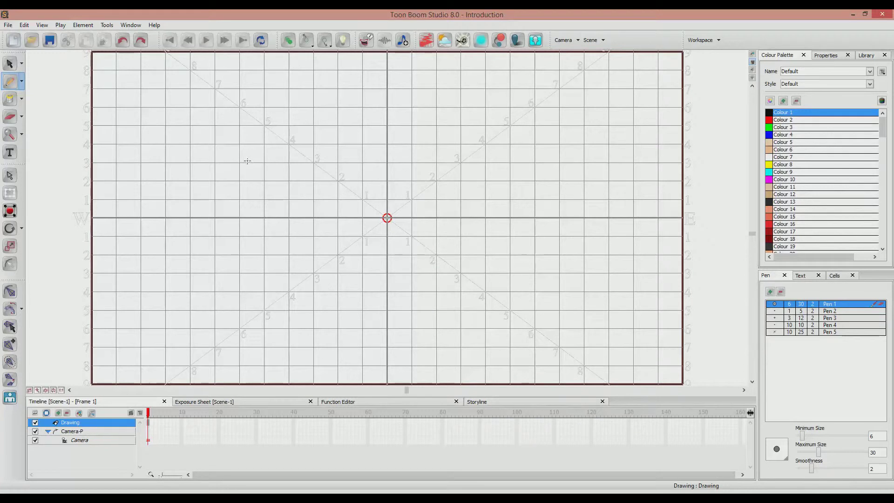
{"action": "left_click", "coordinate": [22, 99]}
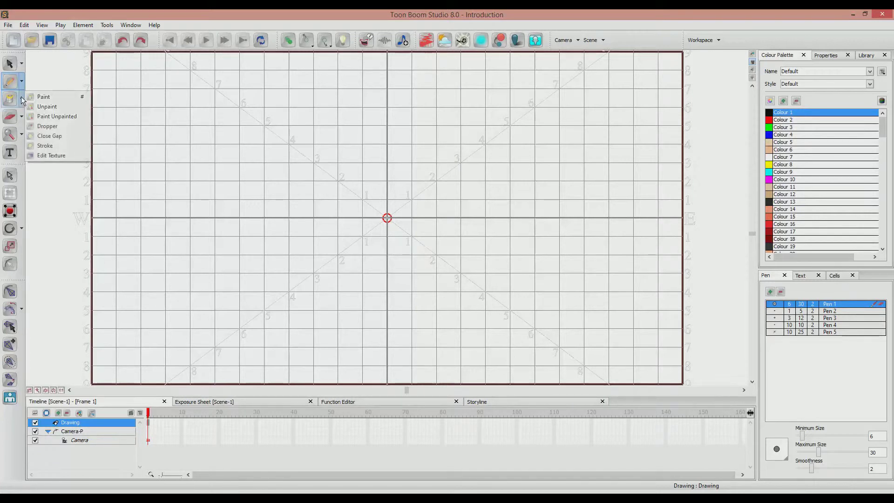
{"action": "left_click", "coordinate": [21, 98]}
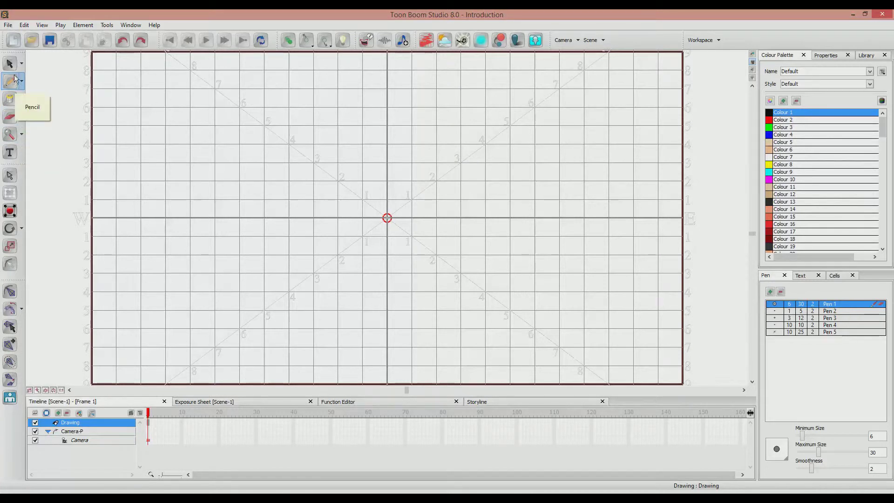
Draw a wavy Pencil stroke and a closed rounded shape below it, and paint the shape's interior with Colour 1.
{"action": "left_click_drag", "start_coordinate": [222, 191], "coordinate": [465, 170]}
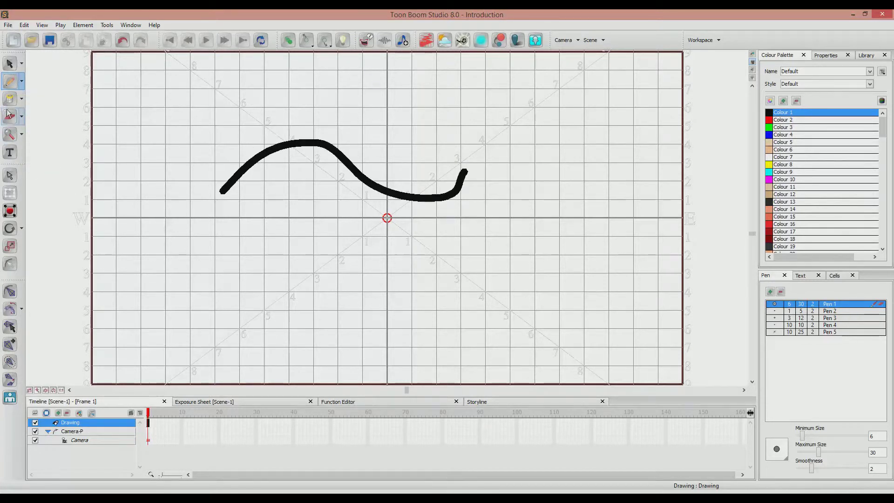
{"action": "mouse_move", "coordinate": [414, 351]}
{"action": "left_mouse_down"}
{"action": "mouse_move", "coordinate": [535, 313]}
{"action": "mouse_move", "coordinate": [418, 341]}
{"action": "mouse_move", "coordinate": [412, 355]}
{"action": "left_mouse_up"}
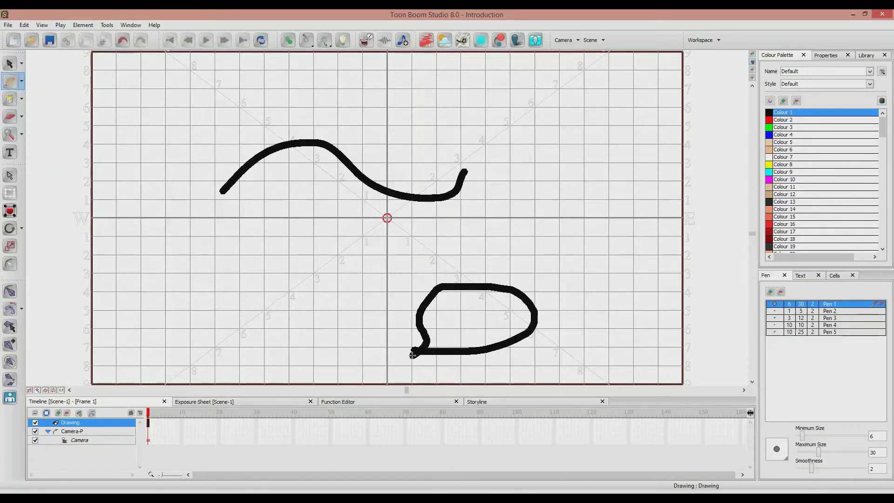
{"action": "left_click", "coordinate": [10, 99]}
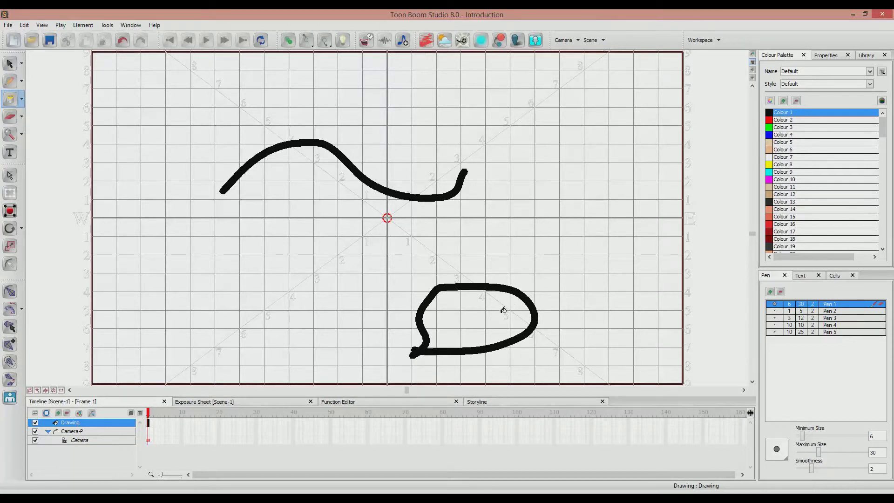
{"action": "left_click", "coordinate": [481, 311]}
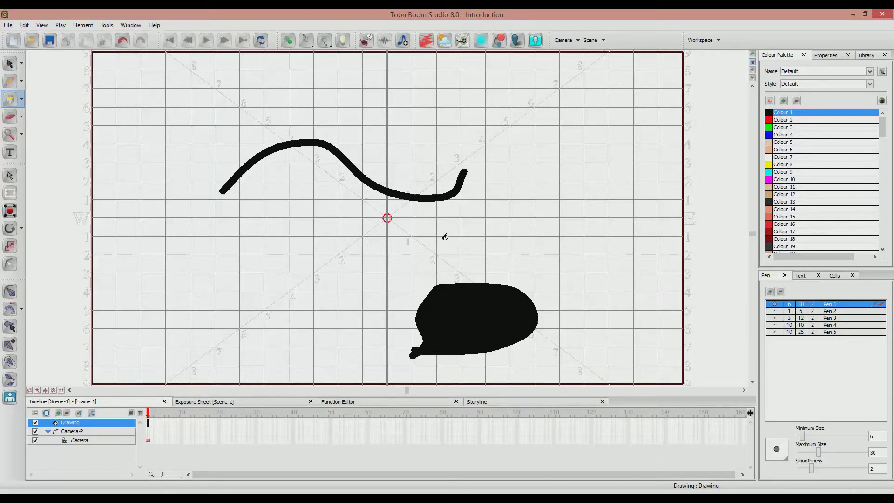
Erase the left end of the wavy stroke with the Eraser.
{"action": "left_click", "coordinate": [10, 116]}
{"action": "mouse_move", "coordinate": [226, 187]}
{"action": "left_mouse_down"}
{"action": "mouse_move", "coordinate": [241, 172]}
{"action": "mouse_move", "coordinate": [225, 188]}
{"action": "mouse_move", "coordinate": [235, 188]}
{"action": "mouse_move", "coordinate": [216, 189]}
{"action": "mouse_move", "coordinate": [235, 187]}
{"action": "mouse_move", "coordinate": [256, 149]}
{"action": "mouse_move", "coordinate": [255, 162]}
{"action": "mouse_move", "coordinate": [266, 153]}
{"action": "mouse_move", "coordinate": [217, 172]}
{"action": "left_mouse_up"}
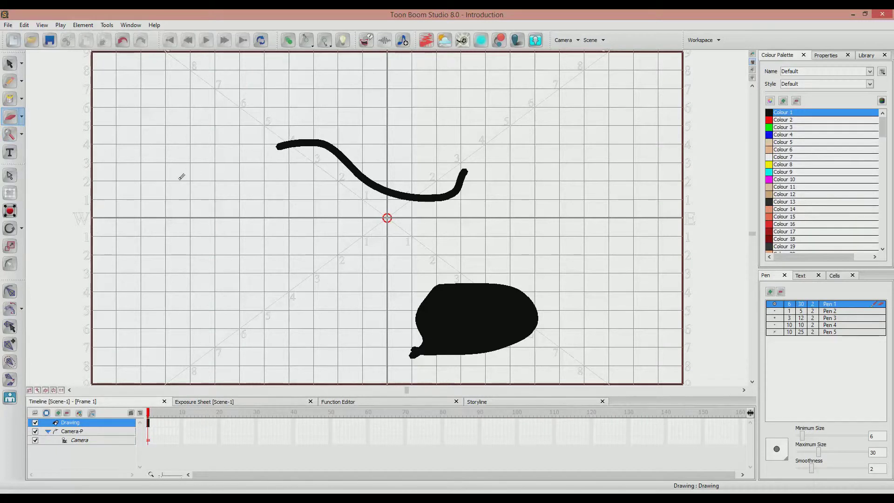
{"action": "scroll", "coordinate": [182, 176], "scroll_direction": "down", "scroll_amount": 1}
{"action": "scroll", "coordinate": [181, 177], "scroll_direction": "up", "scroll_amount": 1}
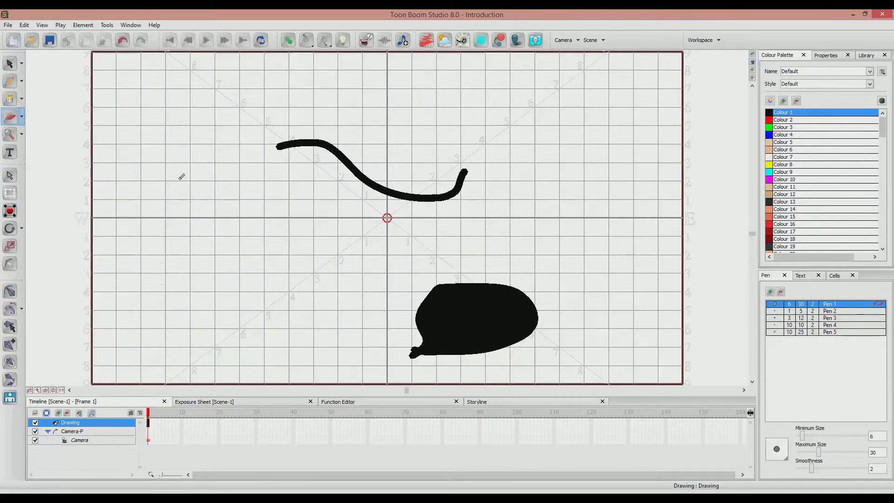
{"action": "scroll", "coordinate": [182, 177], "scroll_direction": "up", "scroll_amount": 1}
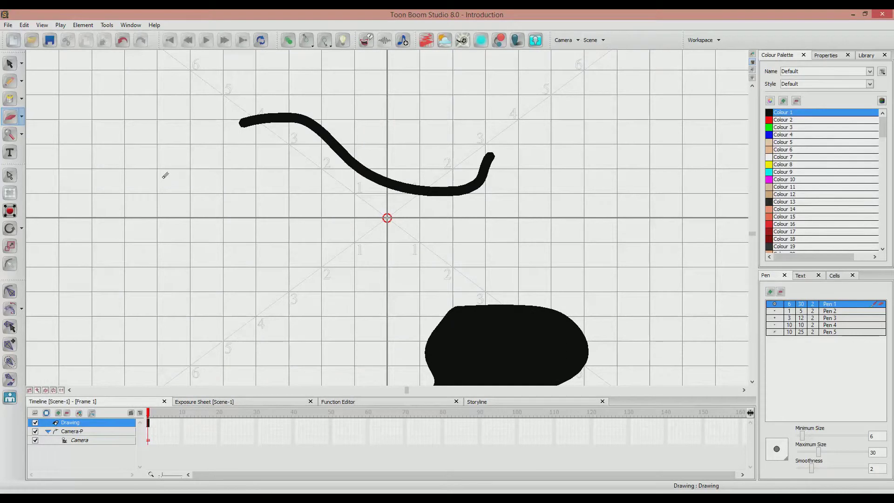
{"action": "scroll", "coordinate": [252, 172], "scroll_direction": "down", "scroll_amount": 2}
{"action": "scroll", "coordinate": [256, 172], "scroll_direction": "up", "scroll_amount": 1}
Add the text "e" to the left of the wavy stroke with the Text tool.
{"action": "left_click", "coordinate": [10, 152]}
{"action": "left_click", "coordinate": [179, 173]}
{"action": "type", "text": "dsfd"}
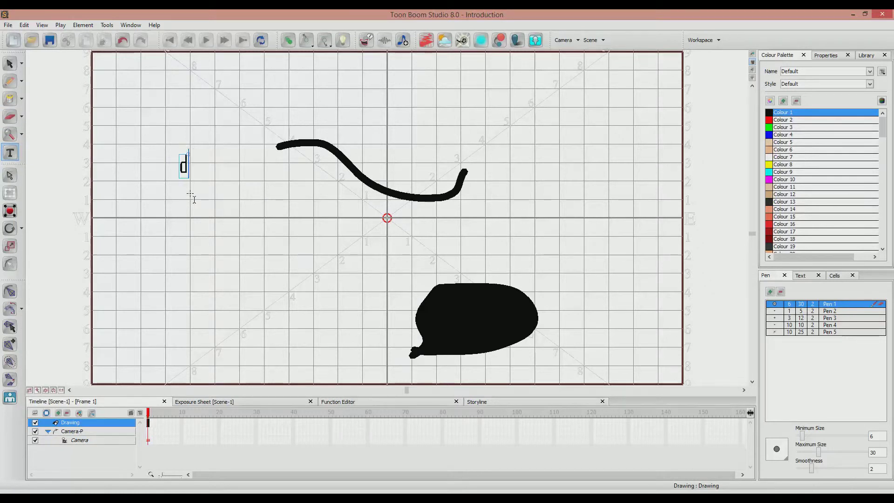
{"action": "key", "text": "BackSpace"}
{"action": "key", "text": "BackSpace"}
{"action": "key", "text": "BackSpace"}
{"action": "key", "text": "BackSpace"}
{"action": "type", "text": "e"}
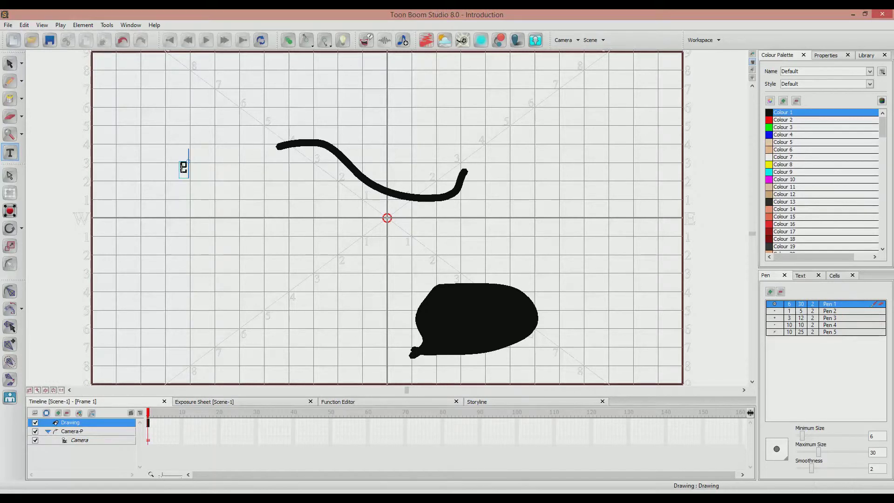
Try the Eraser on the letter "e", and delete the letter as a selected object.
{"action": "left_click", "coordinate": [9, 117]}
{"action": "mouse_move", "coordinate": [172, 168]}
{"action": "left_mouse_down"}
{"action": "mouse_move", "coordinate": [191, 166]}
{"action": "mouse_move", "coordinate": [186, 173]}
{"action": "mouse_move", "coordinate": [186, 158]}
{"action": "mouse_move", "coordinate": [185, 174]}
{"action": "mouse_move", "coordinate": [188, 158]}
{"action": "left_mouse_up"}
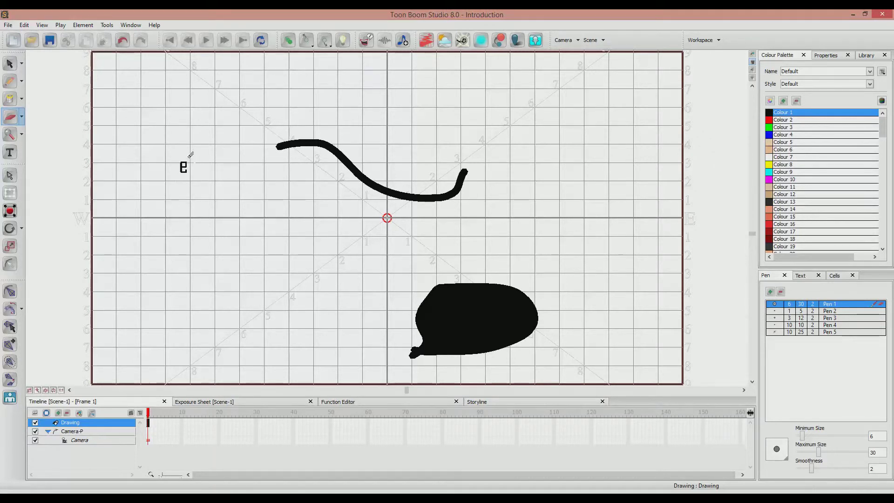
{"action": "left_click", "coordinate": [10, 63]}
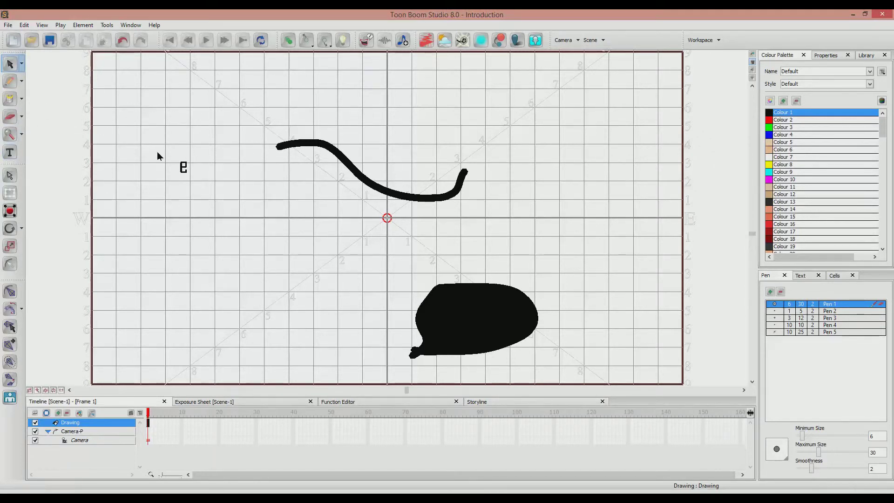
{"action": "left_click", "coordinate": [185, 170]}
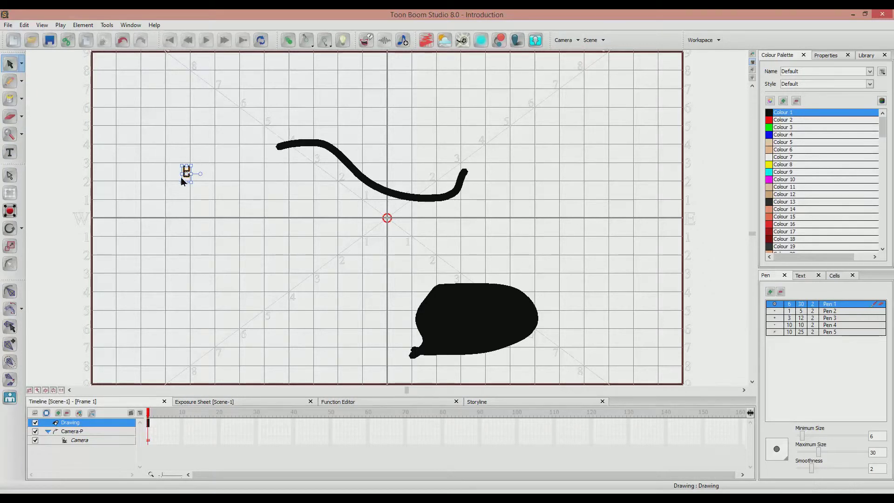
{"action": "key", "text": "Delete"}
Erase more of the wavy stroke from its left end towards the grid's centre and cut a gap near its right end.
{"action": "left_click", "coordinate": [19, 121]}
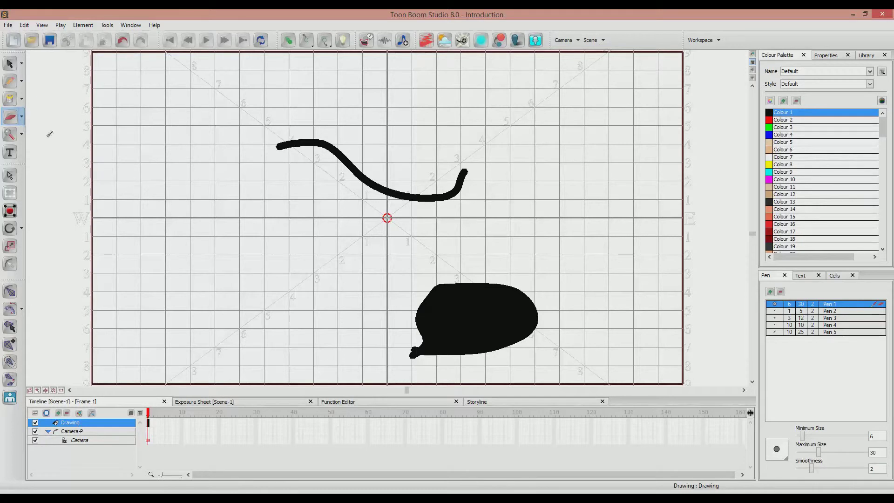
{"action": "mouse_move", "coordinate": [282, 143]}
{"action": "left_mouse_down"}
{"action": "mouse_move", "coordinate": [306, 142]}
{"action": "mouse_move", "coordinate": [267, 147]}
{"action": "mouse_move", "coordinate": [282, 137]}
{"action": "mouse_move", "coordinate": [332, 147]}
{"action": "left_mouse_up"}
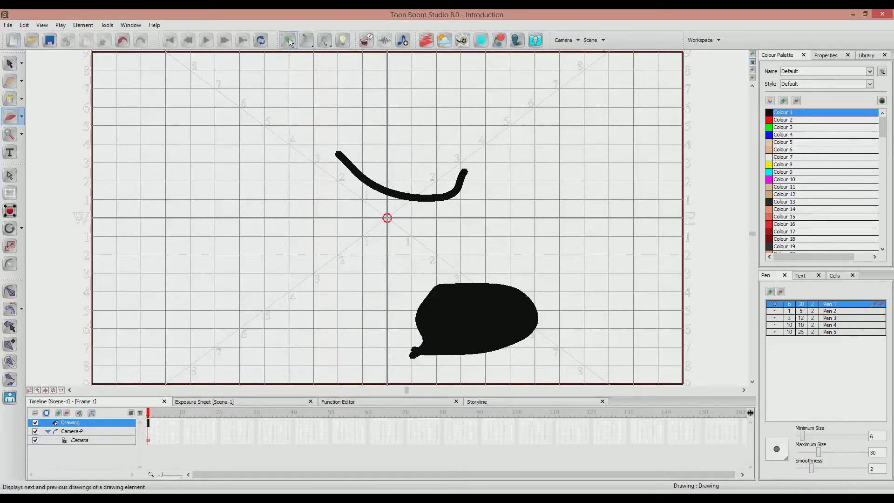
{"action": "left_click_drag", "start_coordinate": [336, 142], "coordinate": [350, 163]}
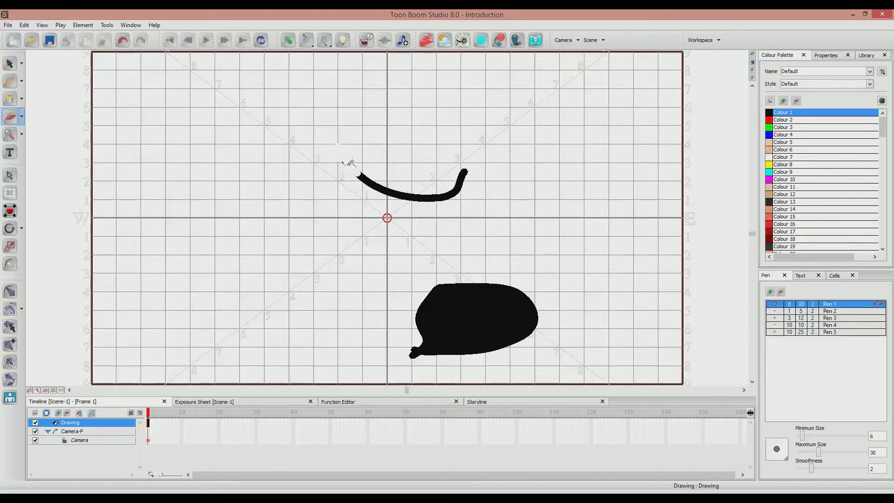
{"action": "left_click", "coordinate": [289, 41]}
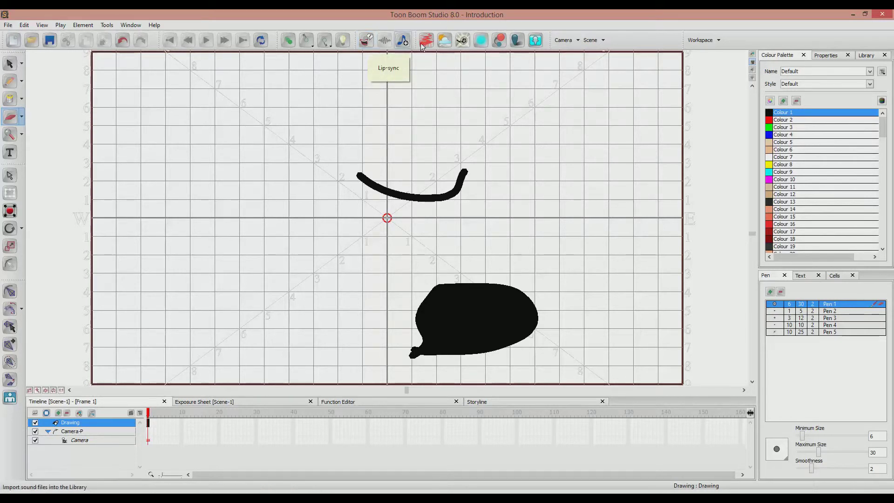
{"action": "mouse_move", "coordinate": [363, 168]}
{"action": "left_mouse_down"}
{"action": "mouse_move", "coordinate": [379, 182]}
{"action": "mouse_move", "coordinate": [358, 174]}
{"action": "mouse_move", "coordinate": [368, 186]}
{"action": "mouse_move", "coordinate": [397, 181]}
{"action": "mouse_move", "coordinate": [381, 191]}
{"action": "mouse_move", "coordinate": [468, 185]}
{"action": "left_mouse_up"}
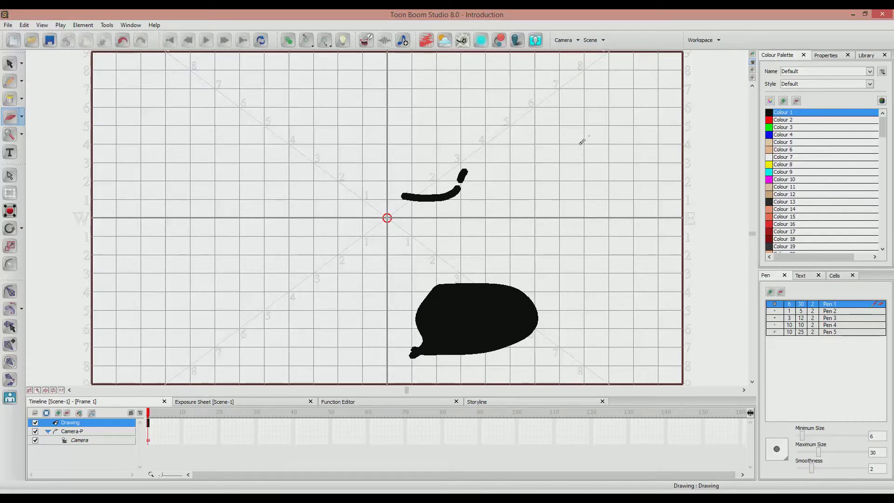
Show the Drawing element's properties and open its velocity curve in the Function Editor.
{"action": "left_click", "coordinate": [827, 57]}
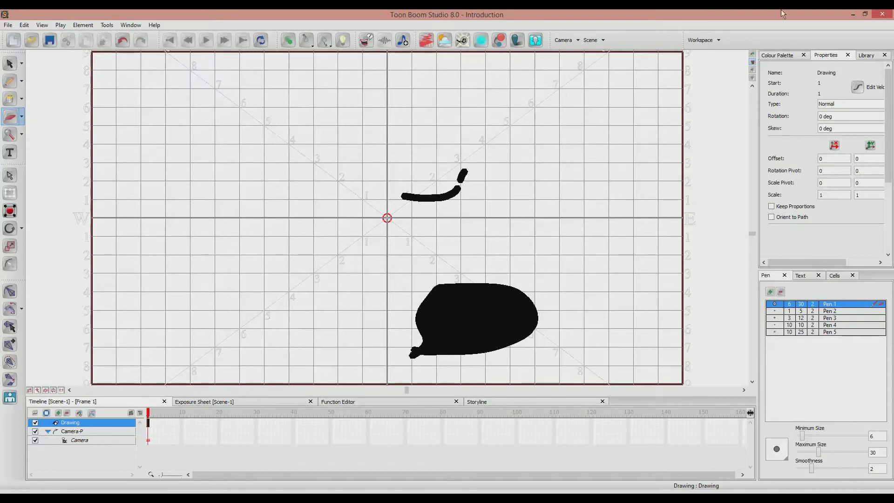
{"action": "left_click", "coordinate": [719, 37]}
{"action": "left_click", "coordinate": [720, 37]}
{"action": "left_click", "coordinate": [862, 83]}
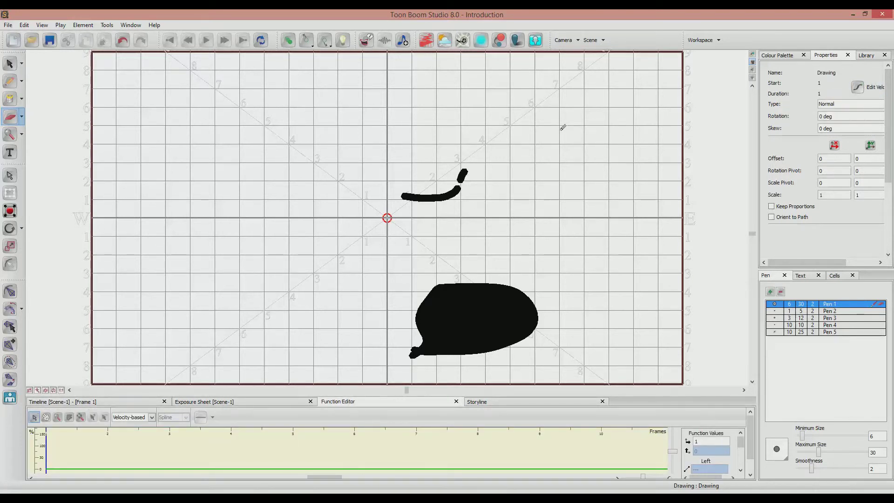
Undo the last erasures on the wavy stroke and return to the Timeline.
{"action": "key", "text": "ctrl+z"}
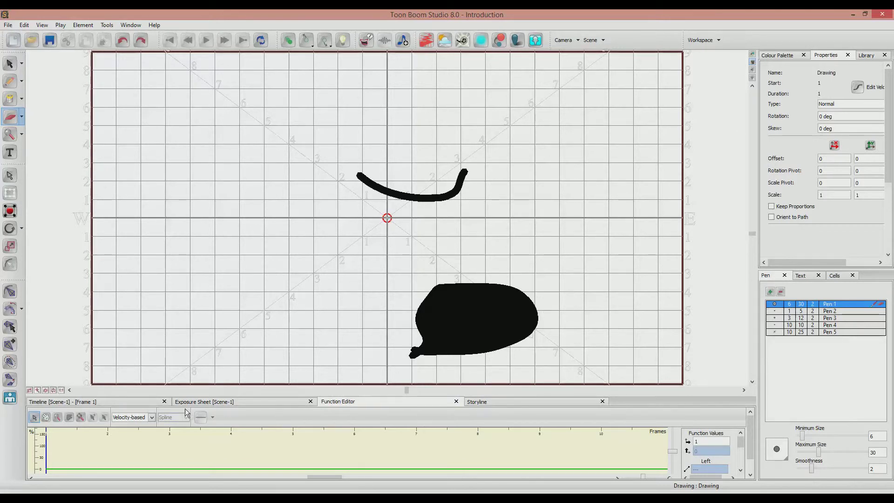
{"action": "left_click", "coordinate": [117, 403]}
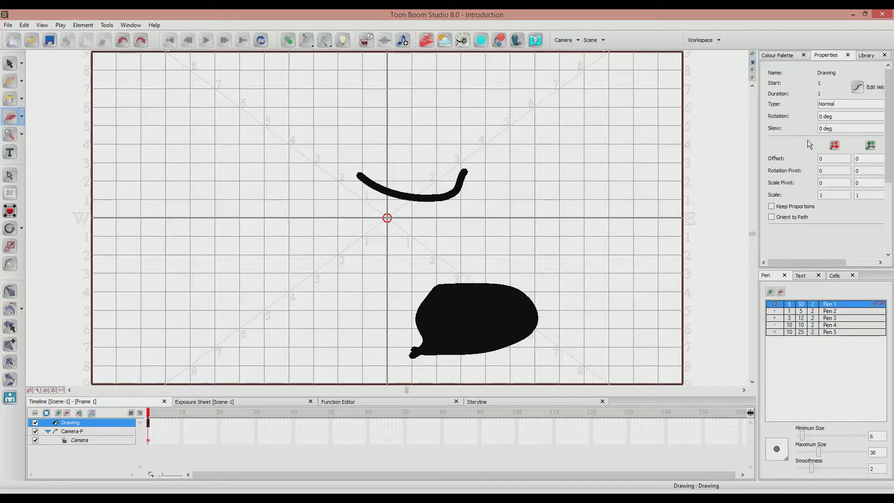
Set the Drawing element's type to Background in its properties.
{"action": "left_click", "coordinate": [866, 55]}
{"action": "left_click", "coordinate": [826, 55]}
{"action": "left_click", "coordinate": [834, 104]}
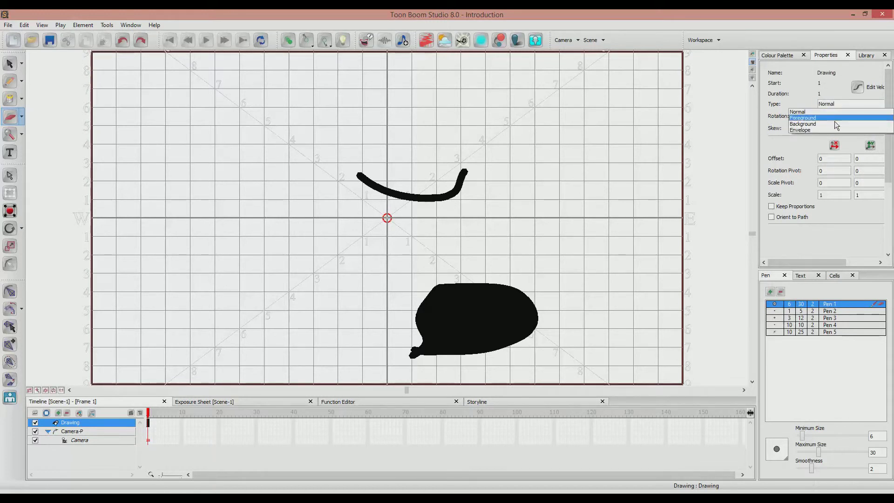
{"action": "left_click", "coordinate": [835, 123]}
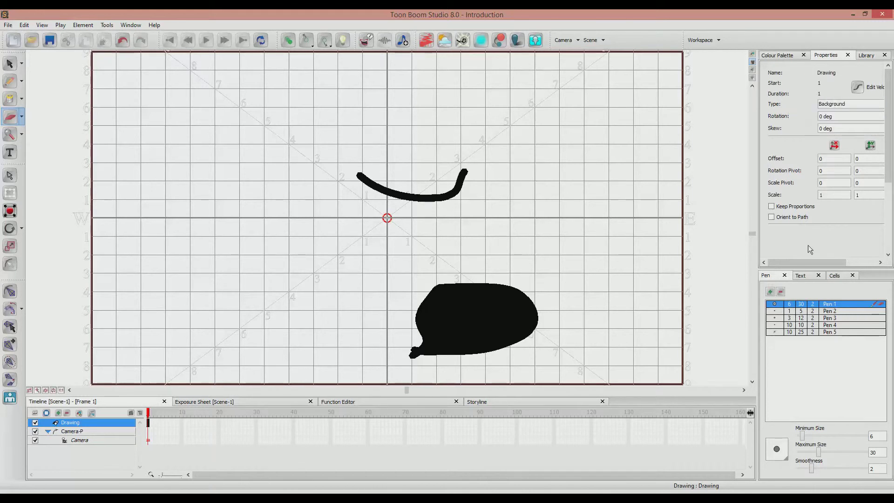
{"action": "left_click_drag", "start_coordinate": [813, 262], "coordinate": [861, 260]}
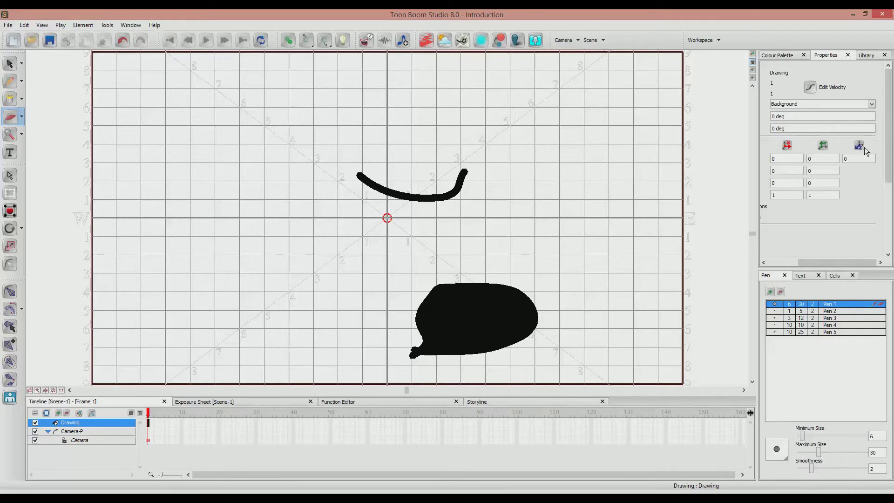
{"action": "left_click_drag", "start_coordinate": [832, 261], "coordinate": [807, 262]}
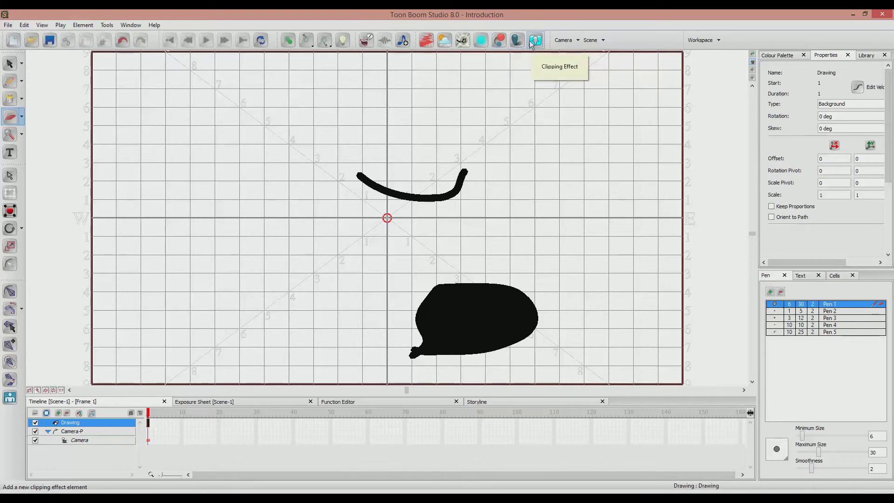
{"action": "left_click", "coordinate": [603, 40]}
{"action": "left_click", "coordinate": [603, 40]}
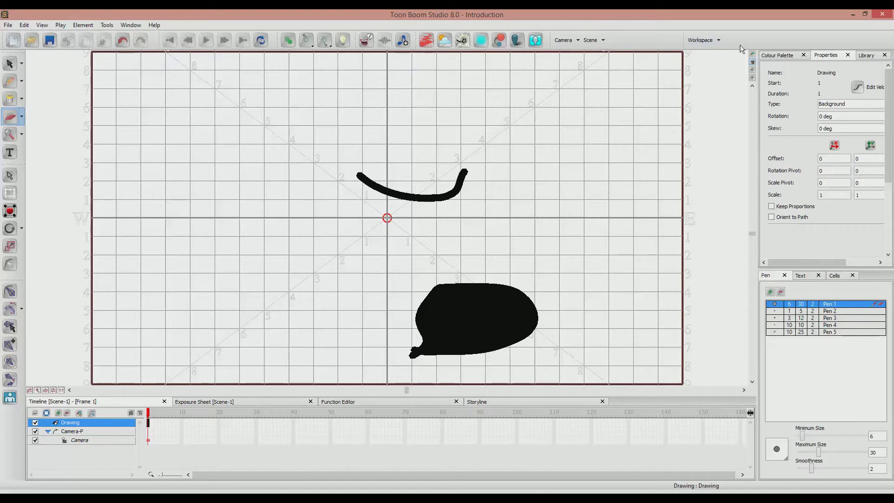
Show the Library and the Colour Palette, and view the scene in Drawing View and back in Camera View.
{"action": "left_click", "coordinate": [868, 54]}
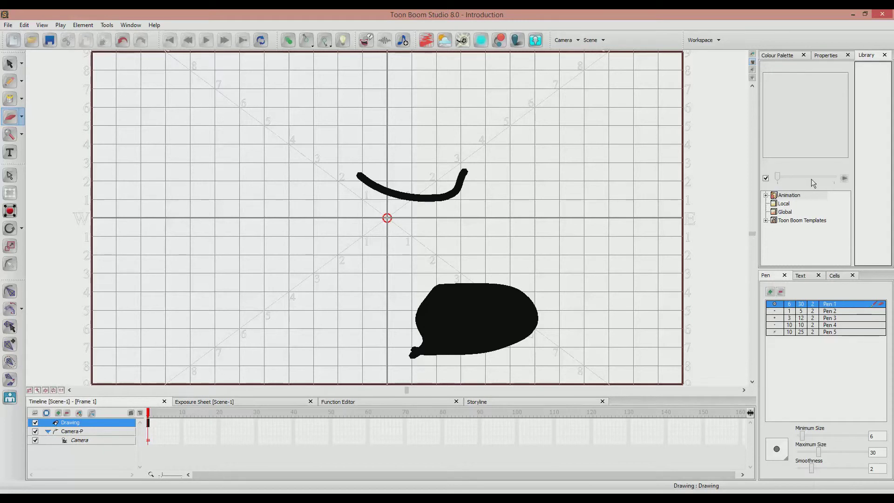
{"action": "left_click", "coordinate": [774, 57]}
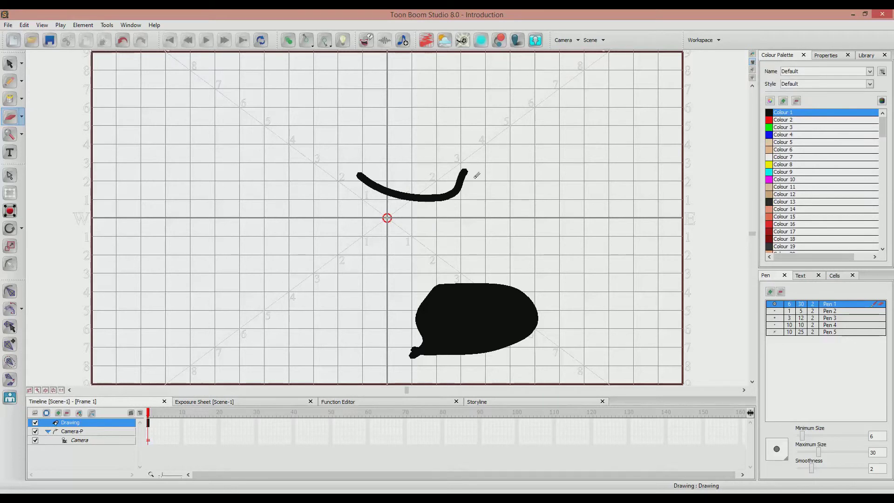
{"action": "left_click", "coordinate": [752, 54]}
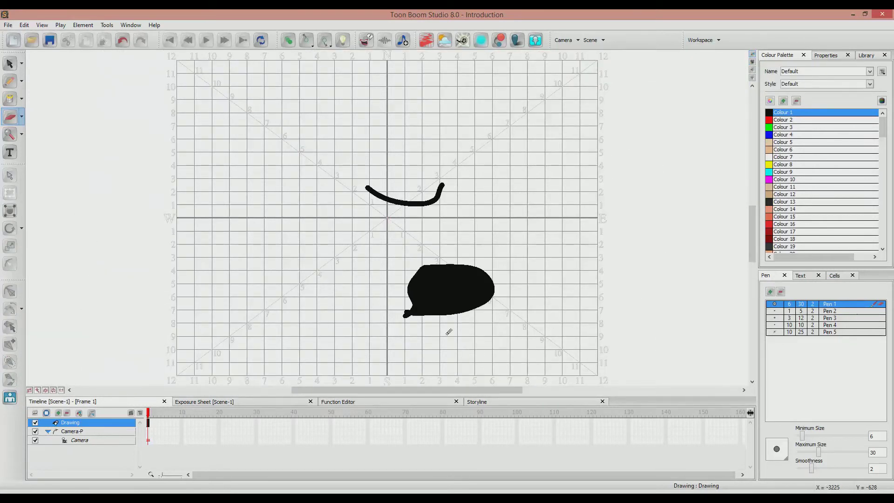
{"action": "left_click", "coordinate": [752, 62]}
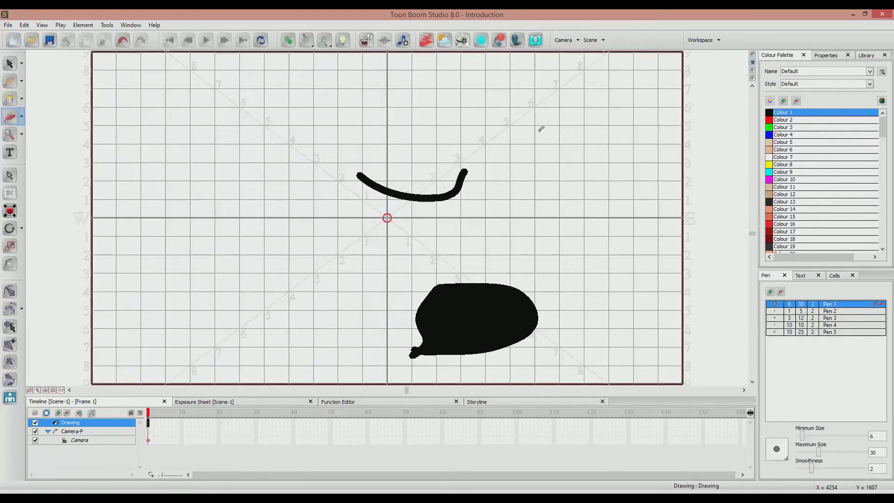
Delete the curved stroke above the grid's centre and the black filled shape below it.
{"action": "left_click", "coordinate": [10, 64]}
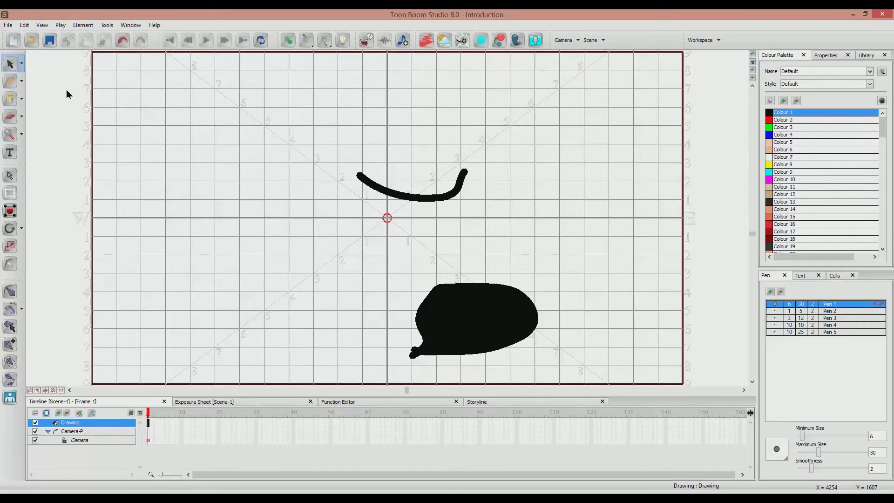
{"action": "left_click", "coordinate": [387, 193]}
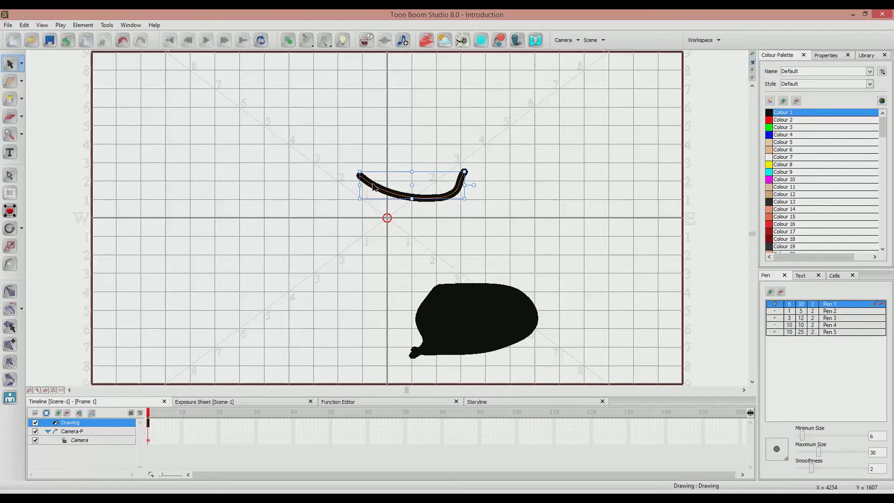
{"action": "key", "text": "Delete"}
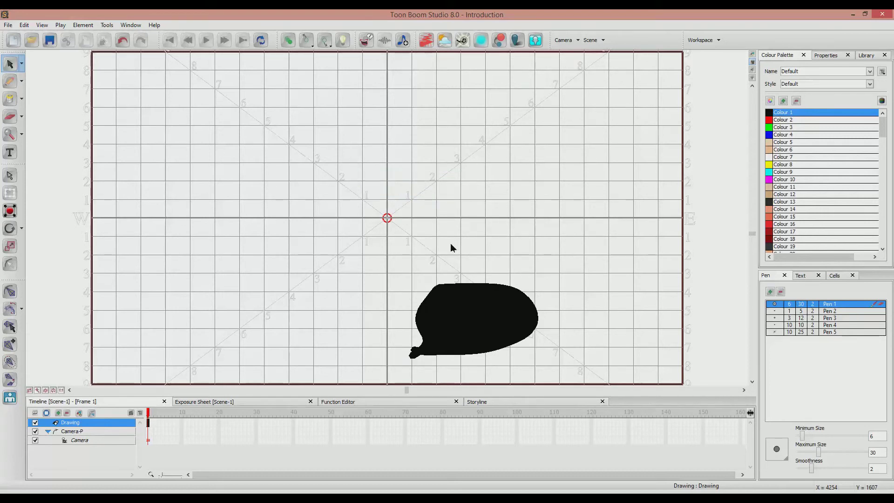
{"action": "left_click", "coordinate": [471, 296]}
{"action": "key", "text": "Delete"}
{"action": "left_click", "coordinate": [465, 287]}
{"action": "key", "text": "Delete"}
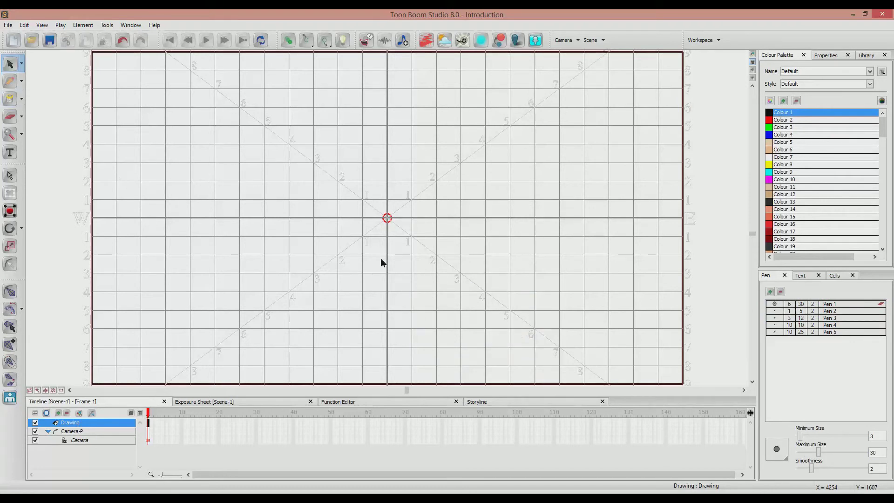
View the empty scene in Side View and Top View, and return to Camera View.
{"action": "left_click", "coordinate": [10, 82]}
{"action": "left_click", "coordinate": [753, 73]}
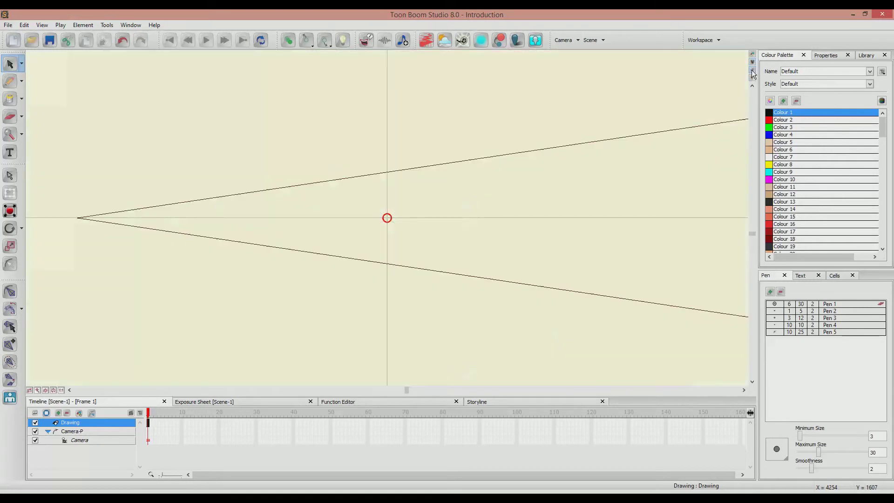
{"action": "left_click", "coordinate": [751, 81]}
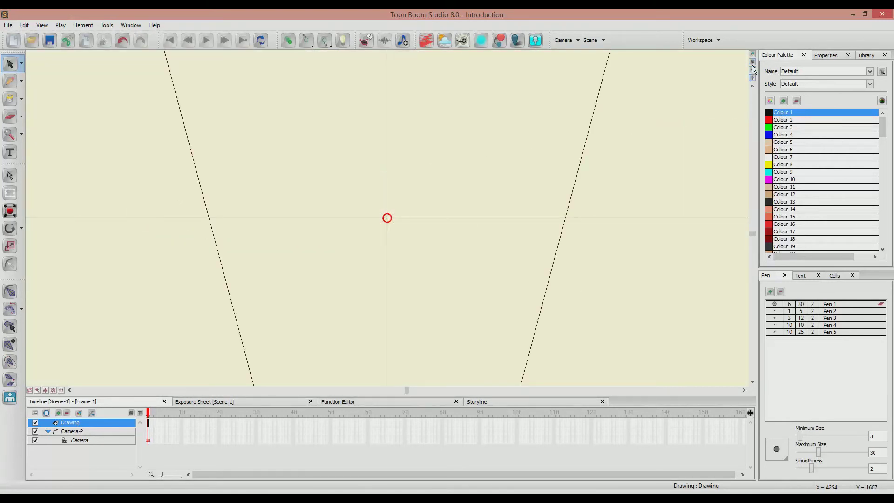
{"action": "left_click", "coordinate": [752, 63]}
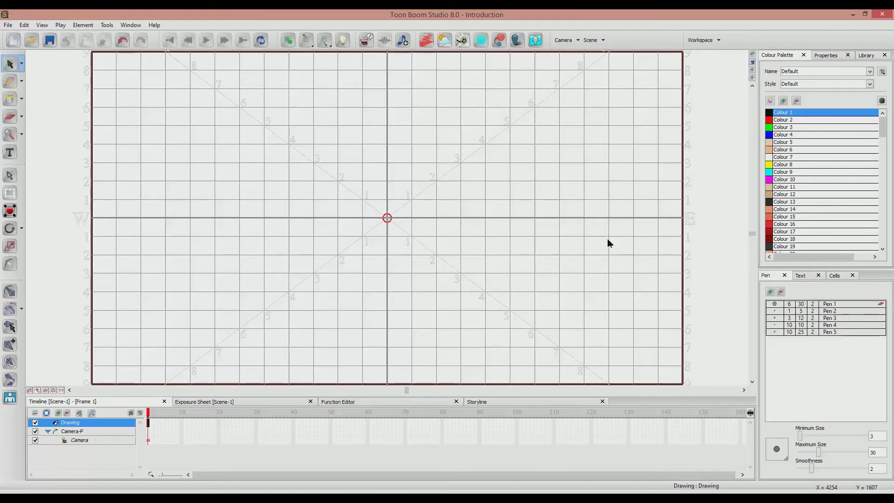
Show the Drawing and Scene Planning workspaces, and return to the Default workspace.
{"action": "left_click", "coordinate": [718, 40]}
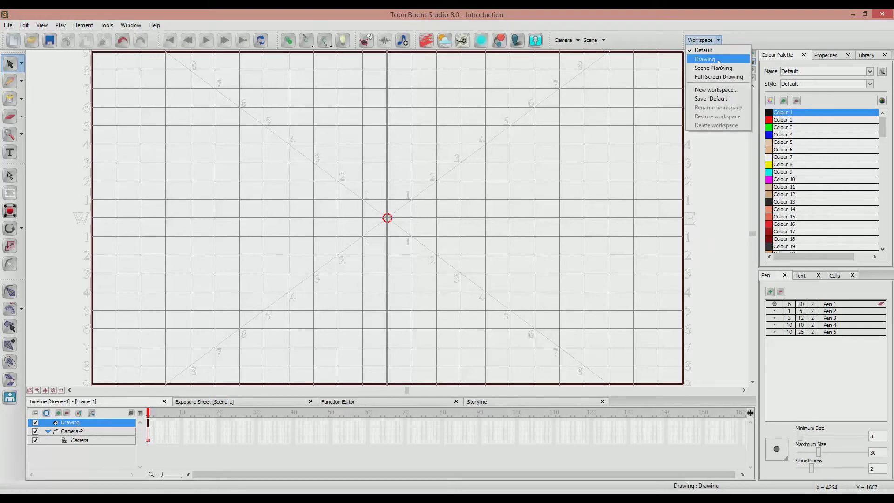
{"action": "left_click", "coordinate": [717, 60]}
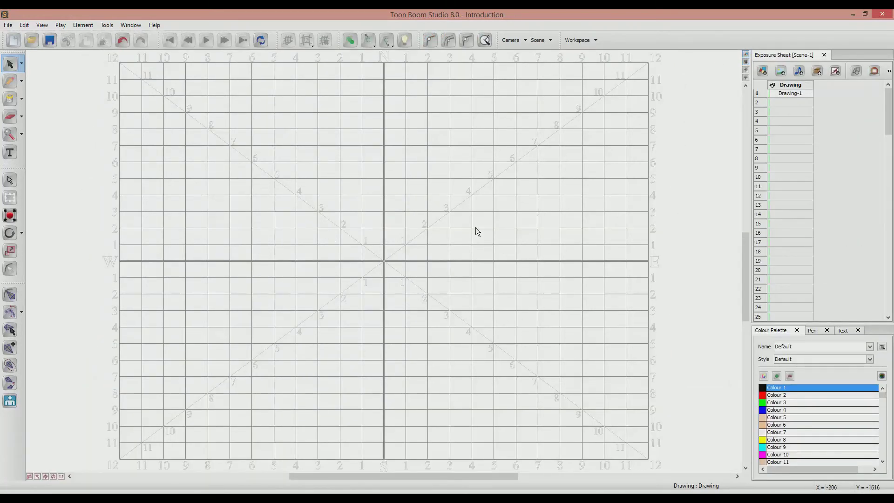
{"action": "left_click", "coordinate": [596, 41]}
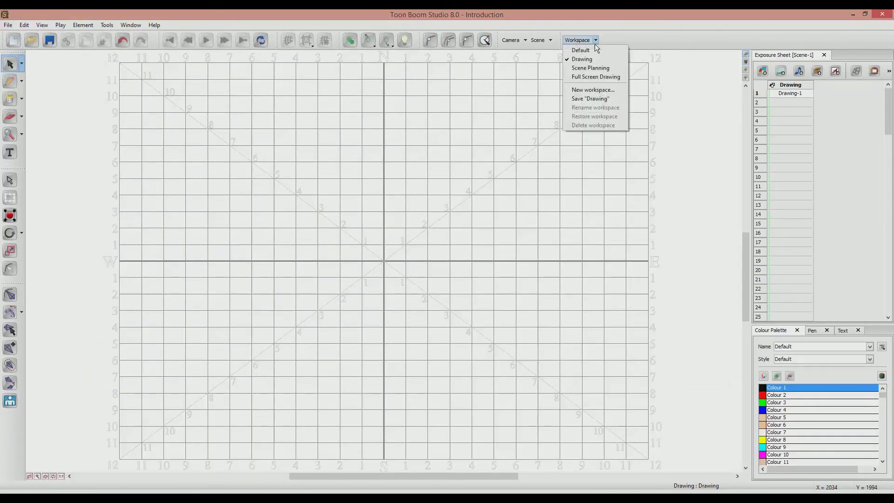
{"action": "left_click", "coordinate": [589, 69]}
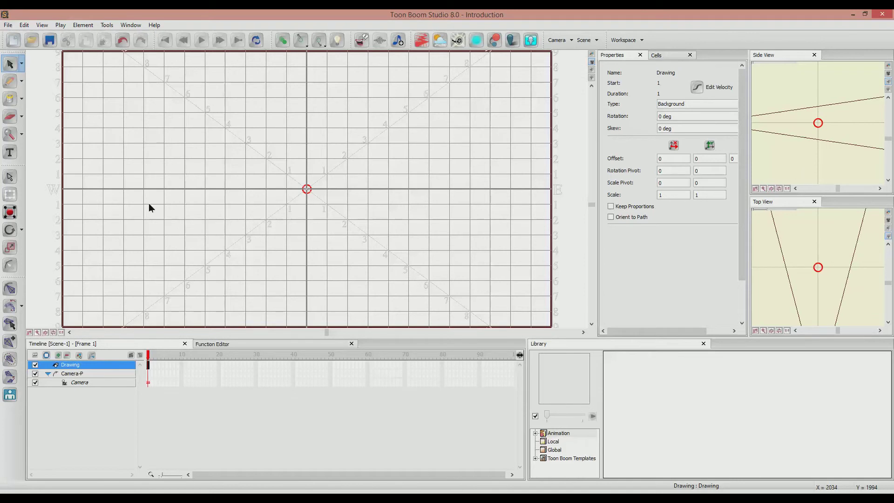
{"action": "left_click", "coordinate": [641, 40]}
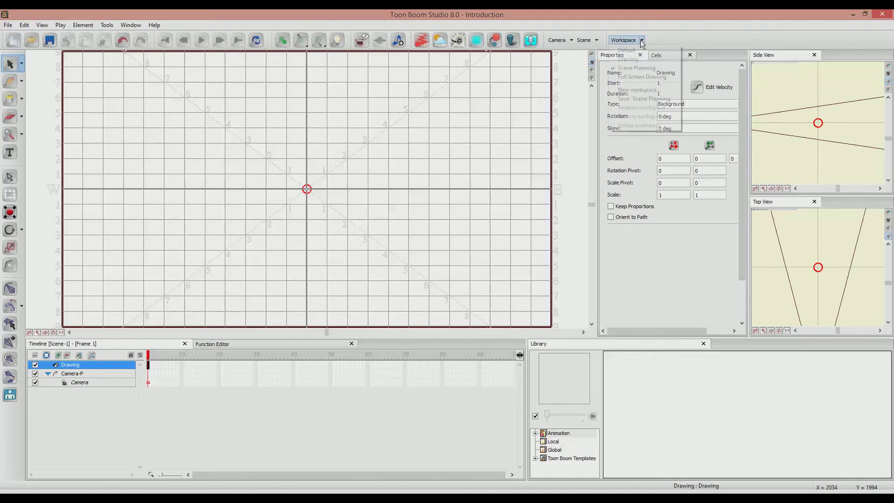
{"action": "left_click", "coordinate": [627, 51]}
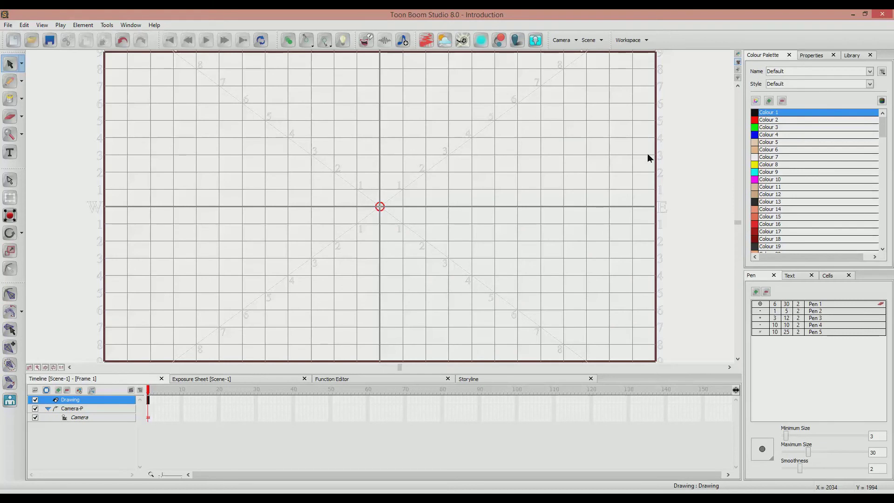